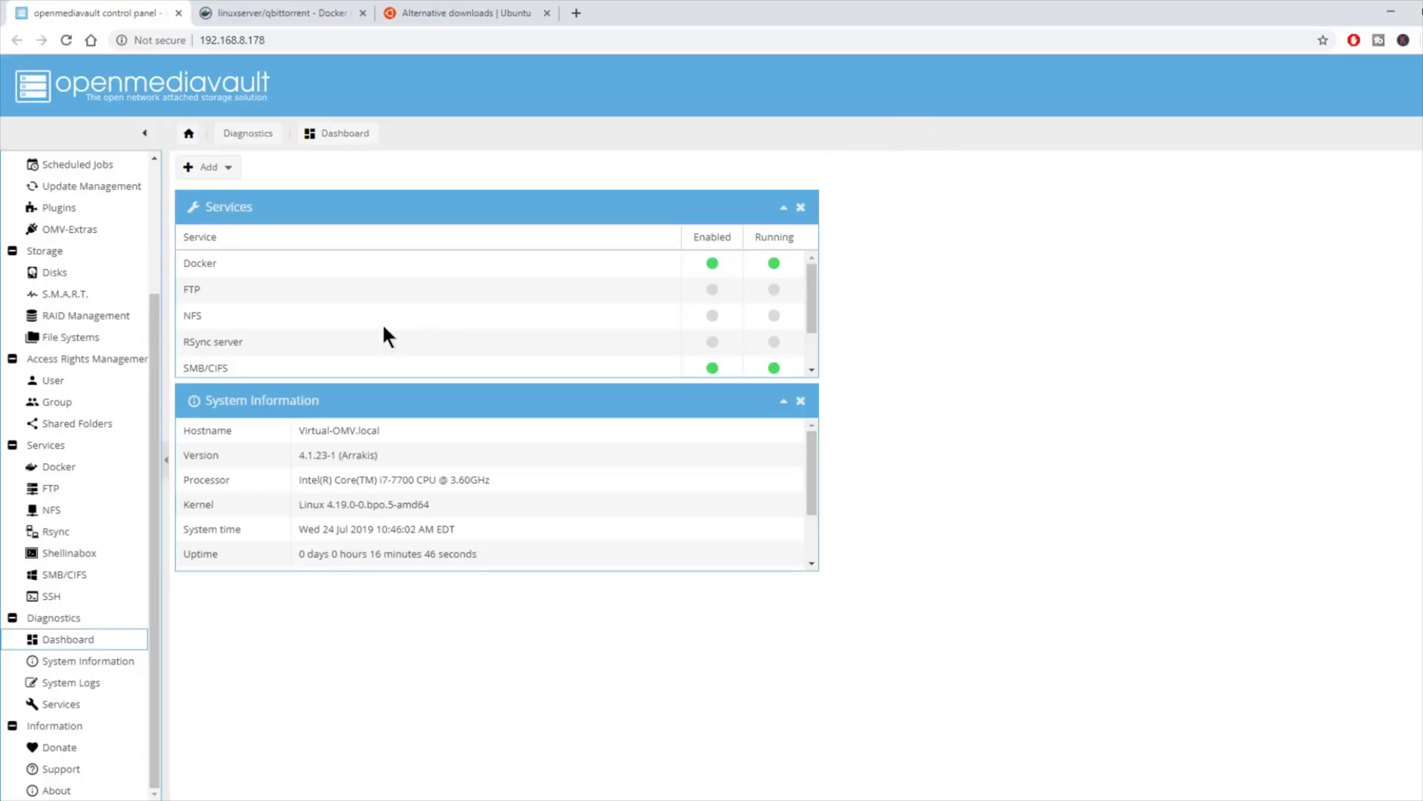
Step: Search the Docker registry for 'qbittor' and pull the latest linuxserver/qbittorrent image
click(90, 466)
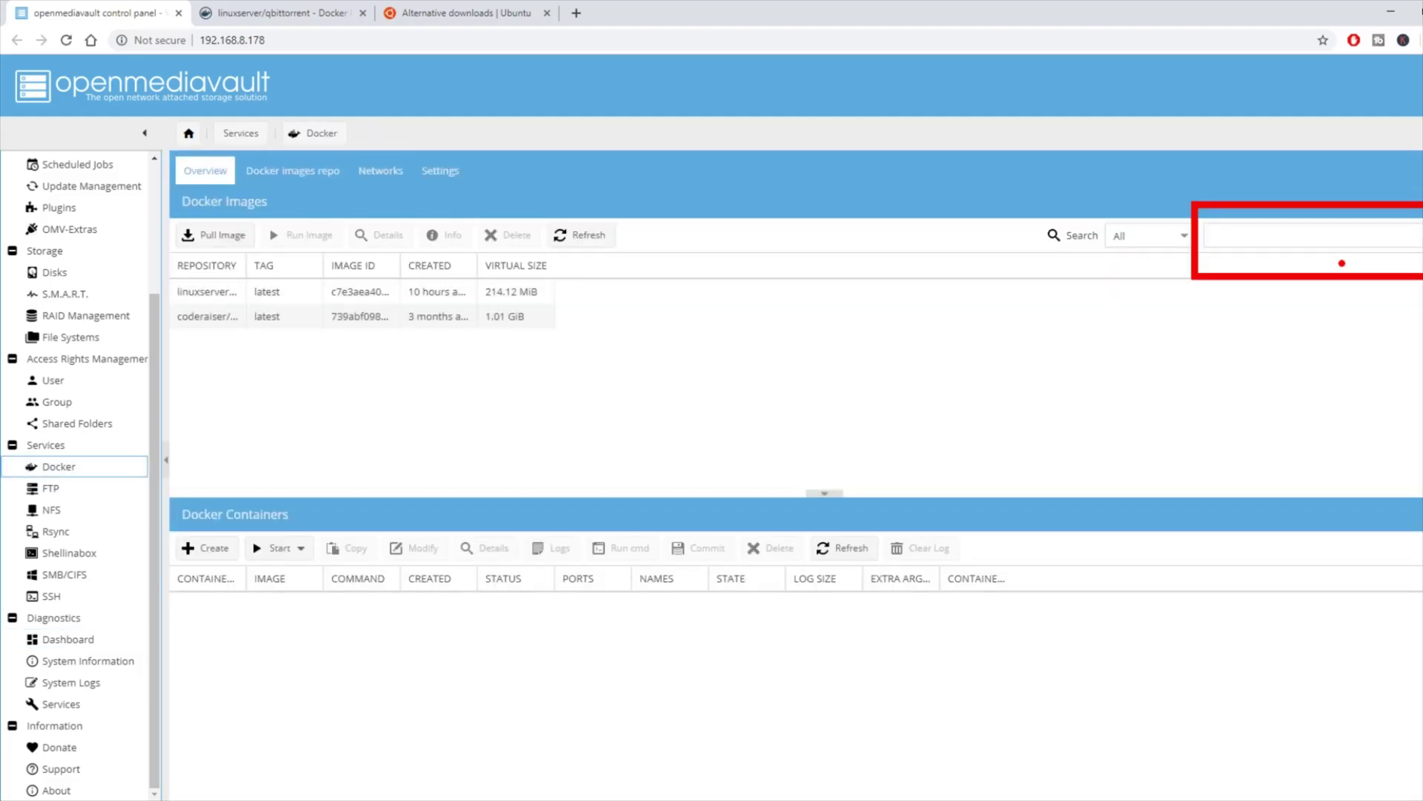
click(1248, 237)
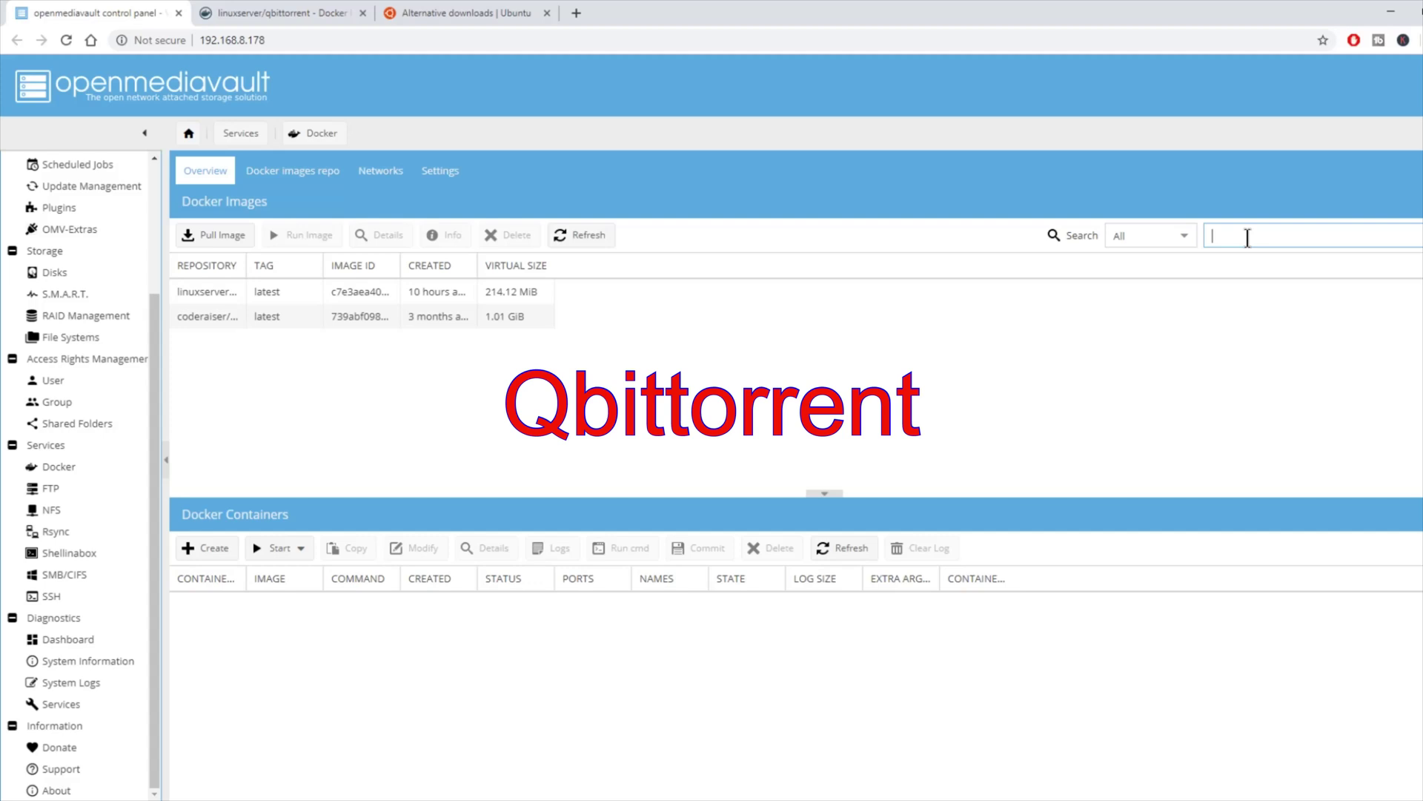
text(qbittorrent)
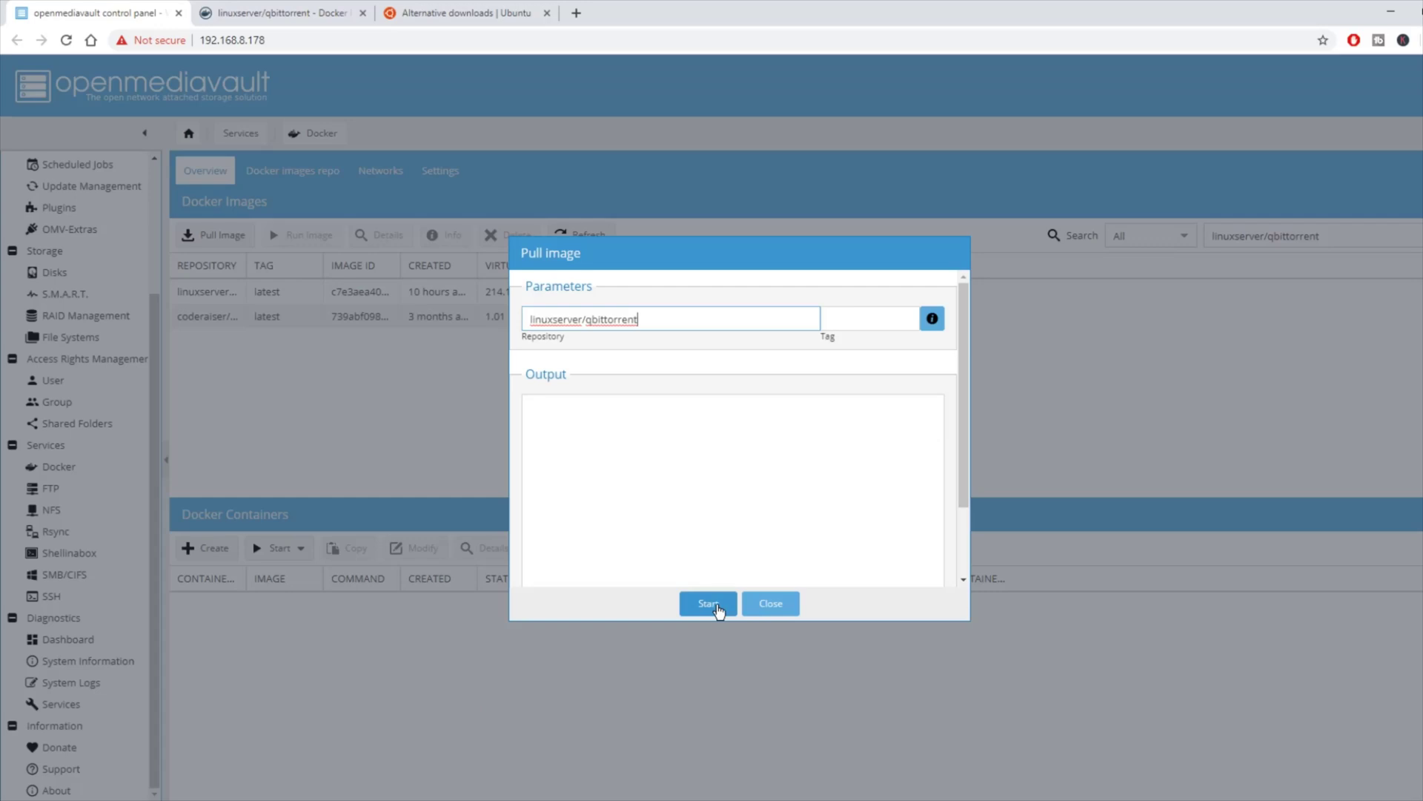
click(713, 604)
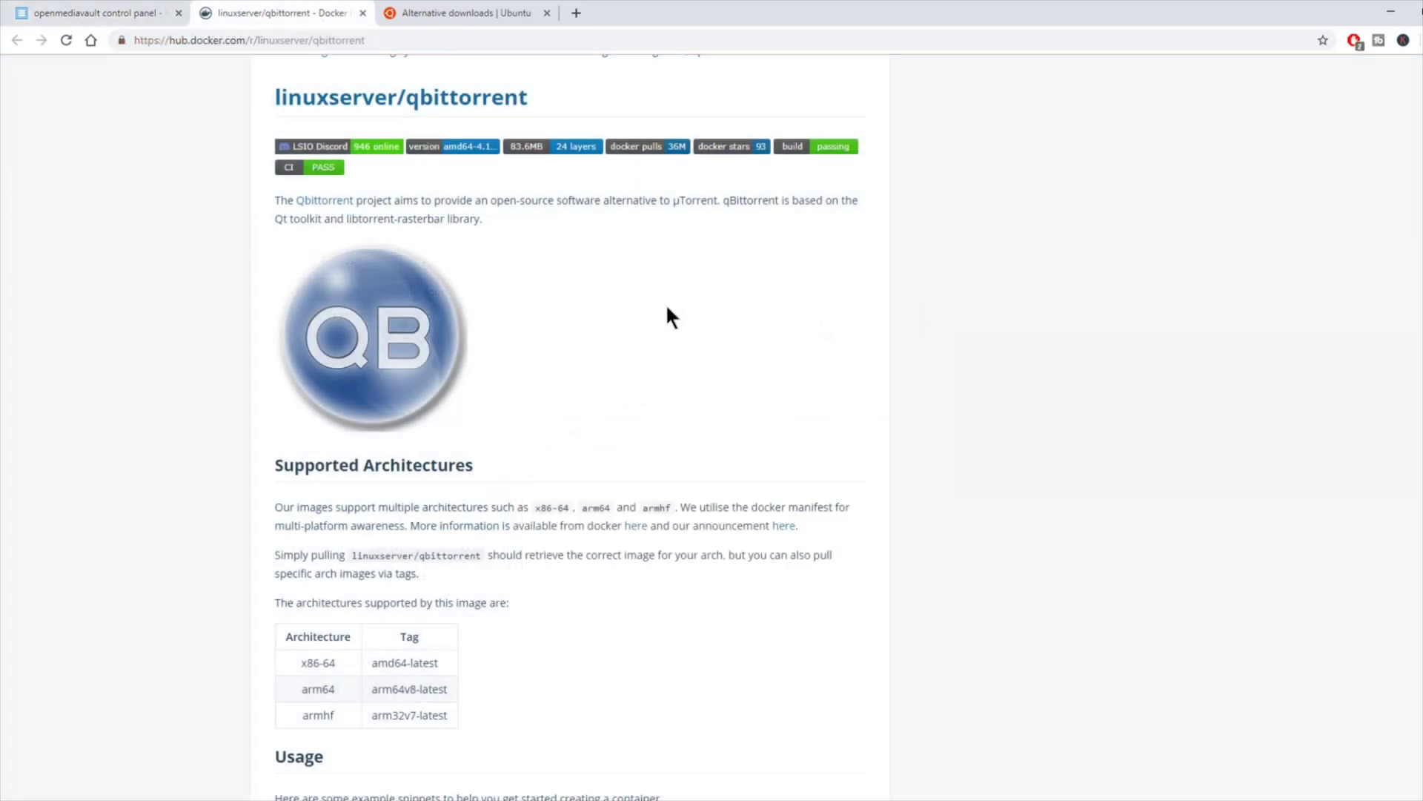
scroll(671, 319, down, 5)
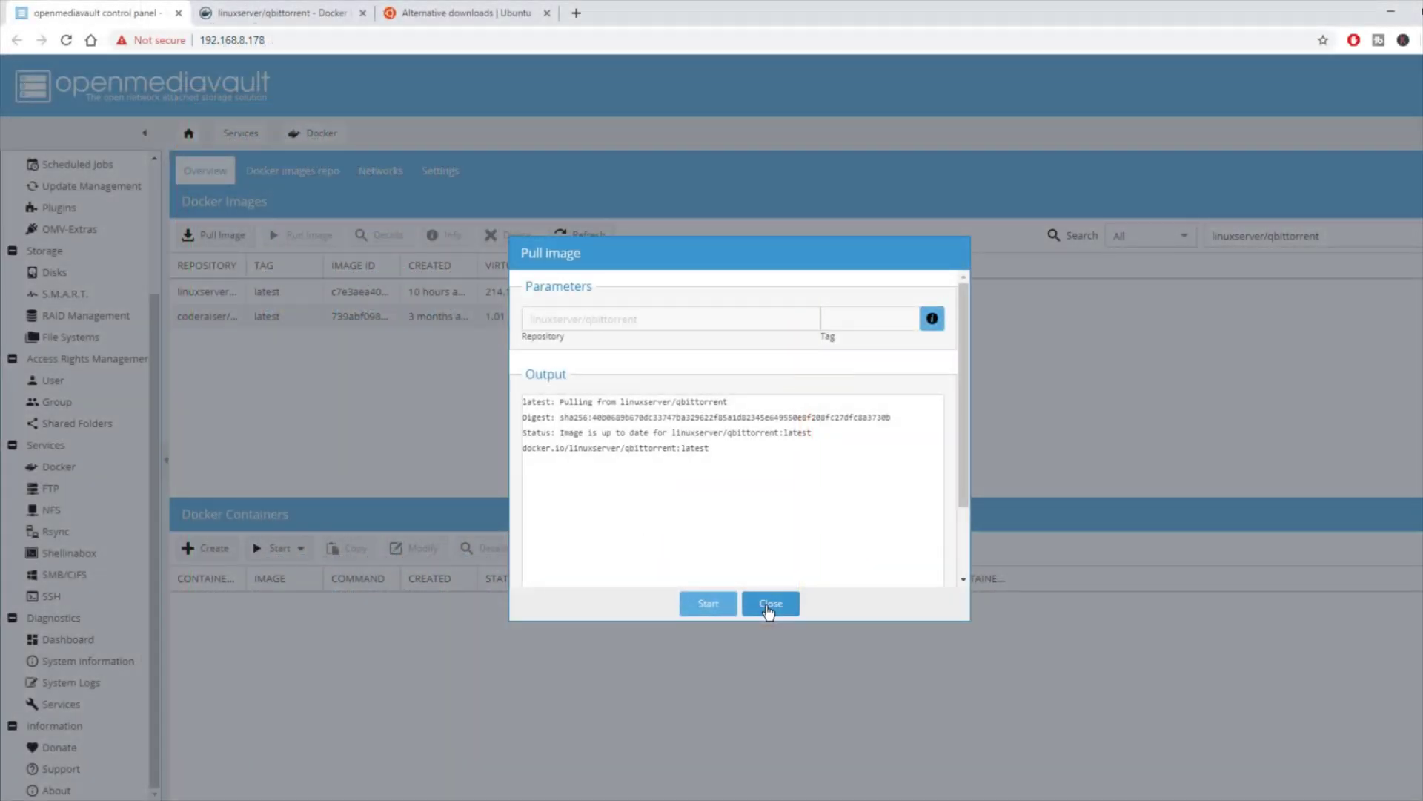
click(768, 605)
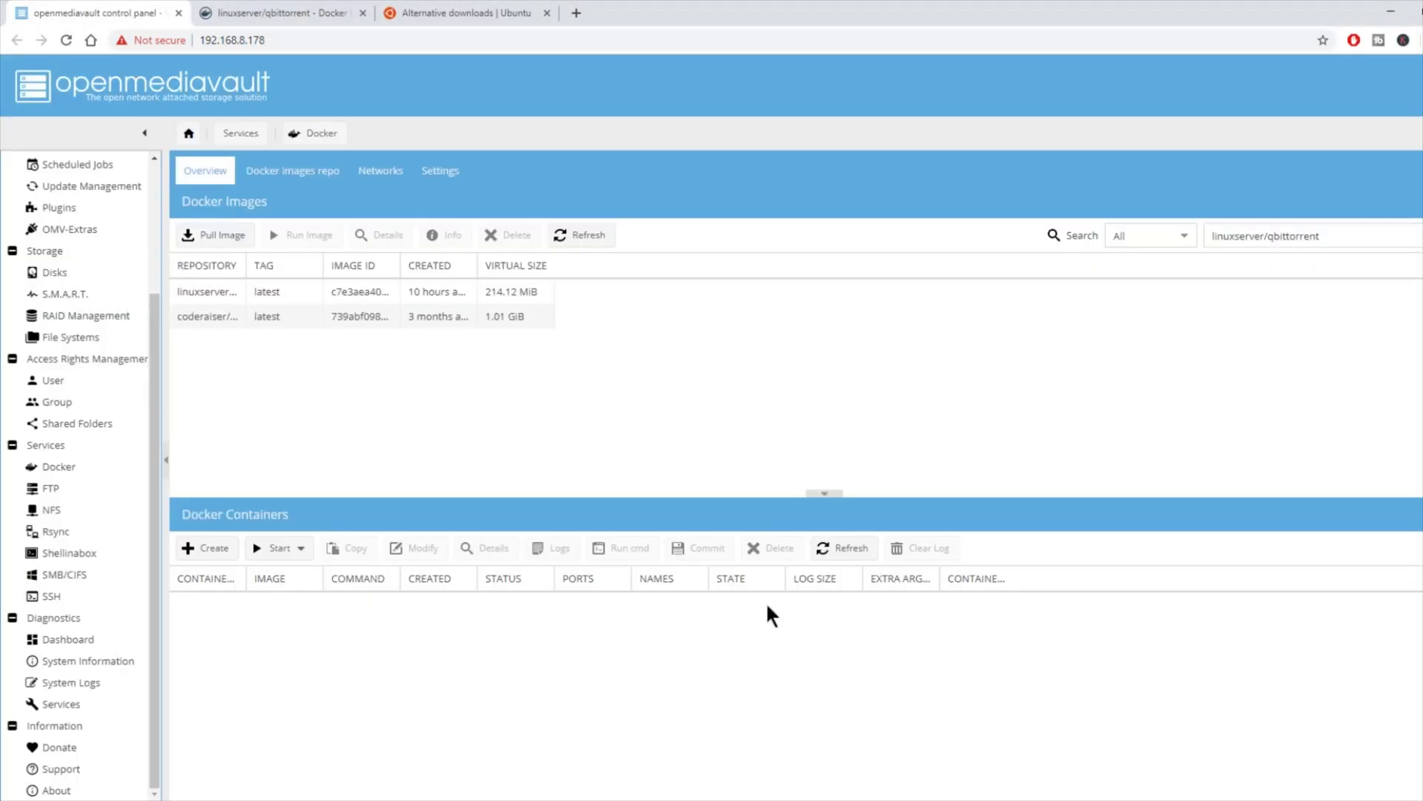
Step: Run the linuxserver/qbittorrent image as a container named 'qbittorrent' with restart policy always
click(286, 292)
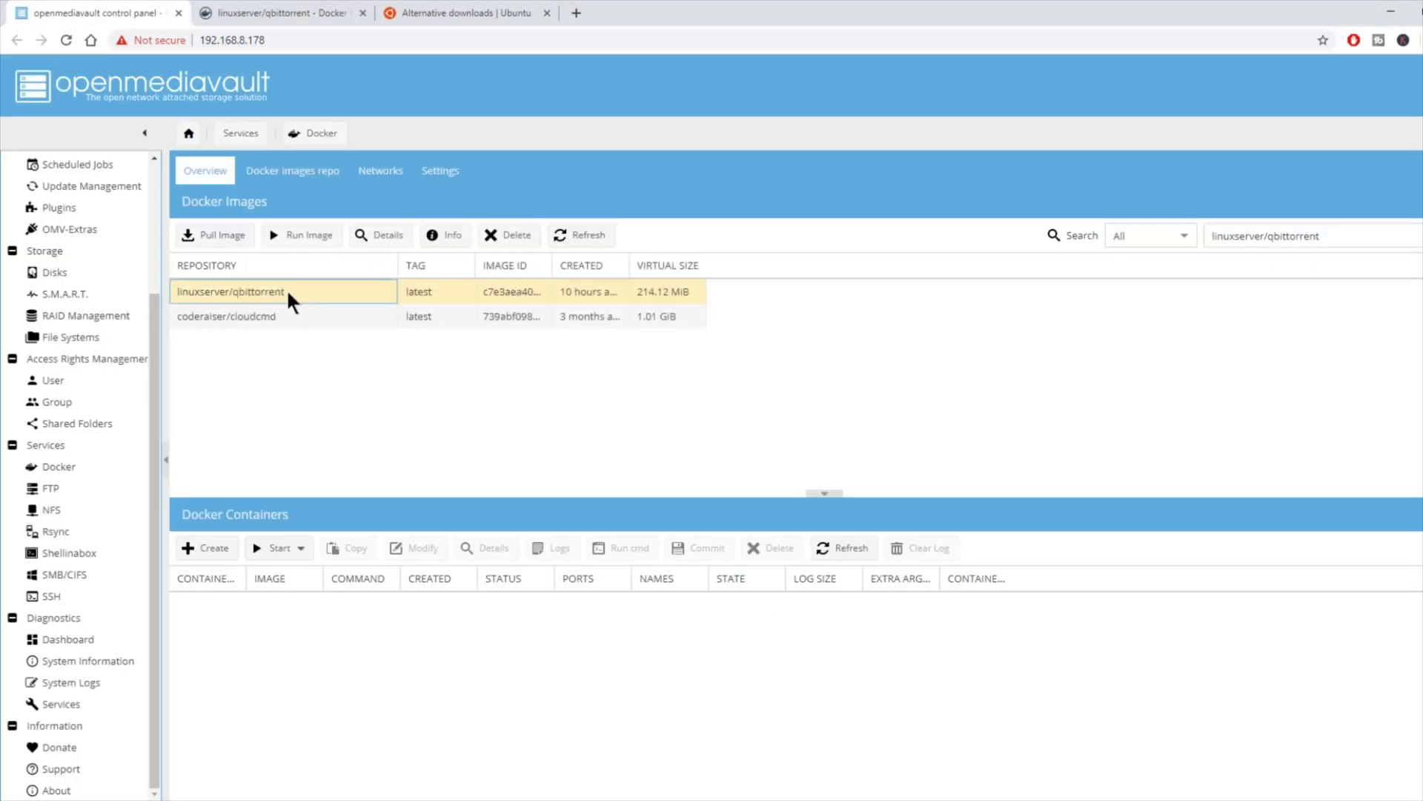
click(308, 235)
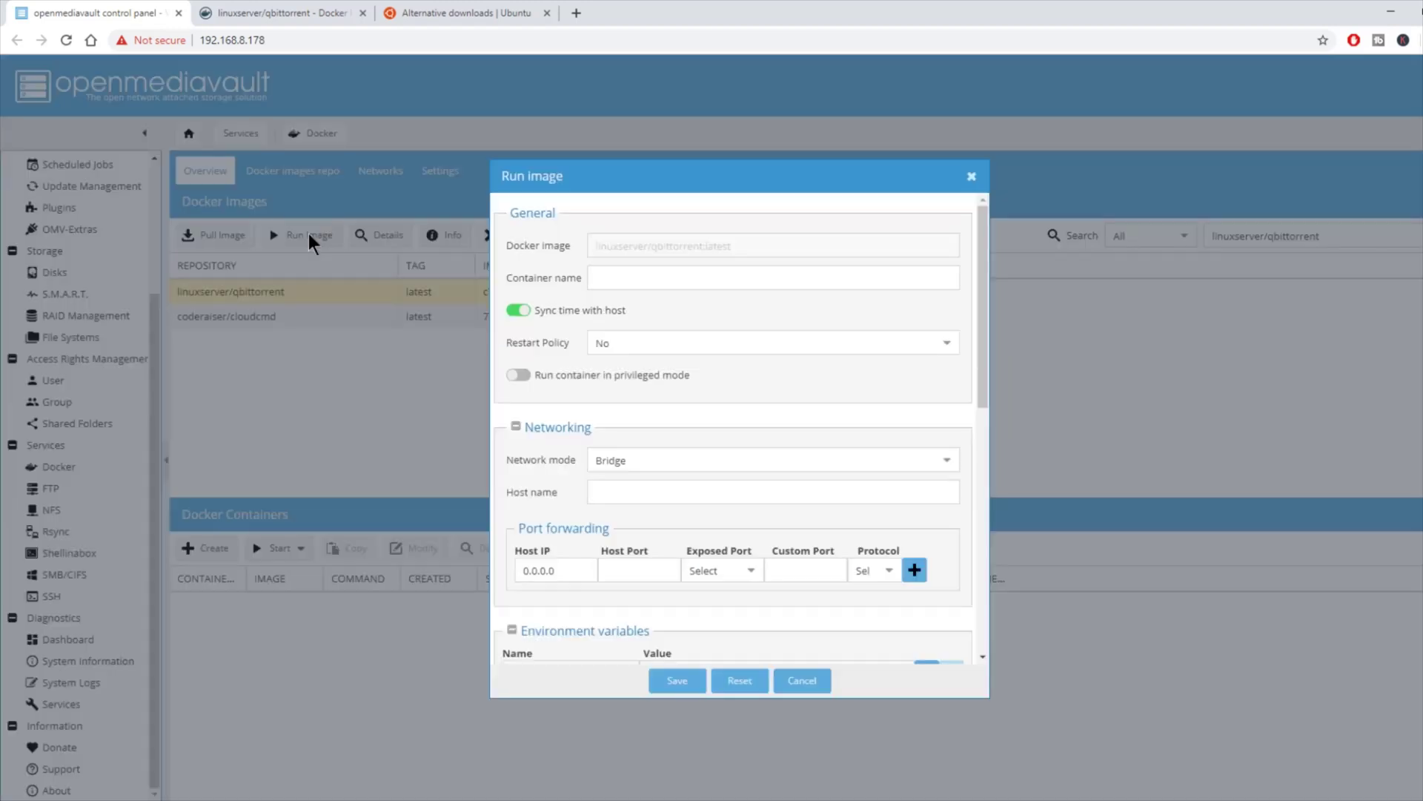
click(676, 279)
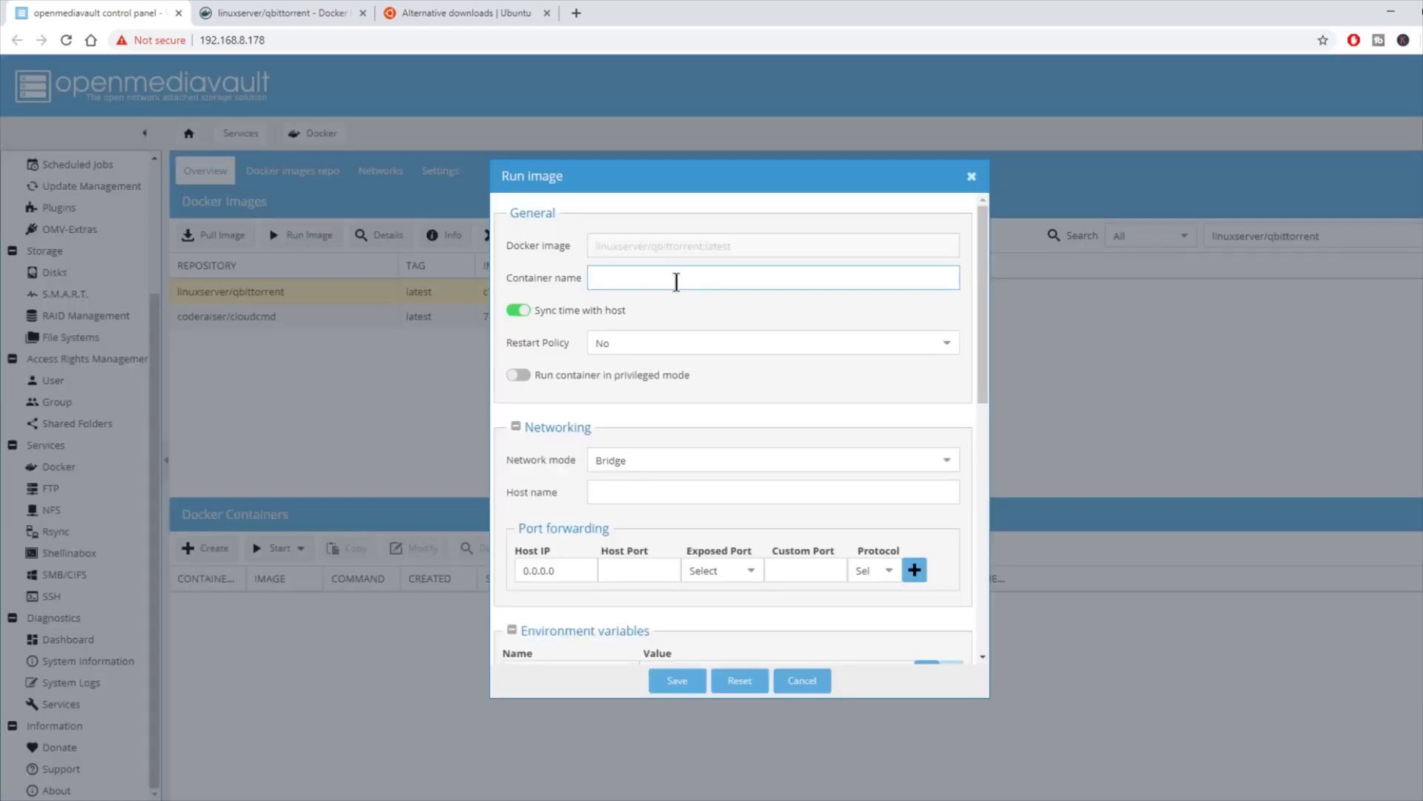
text(qbittorrent)
click(678, 343)
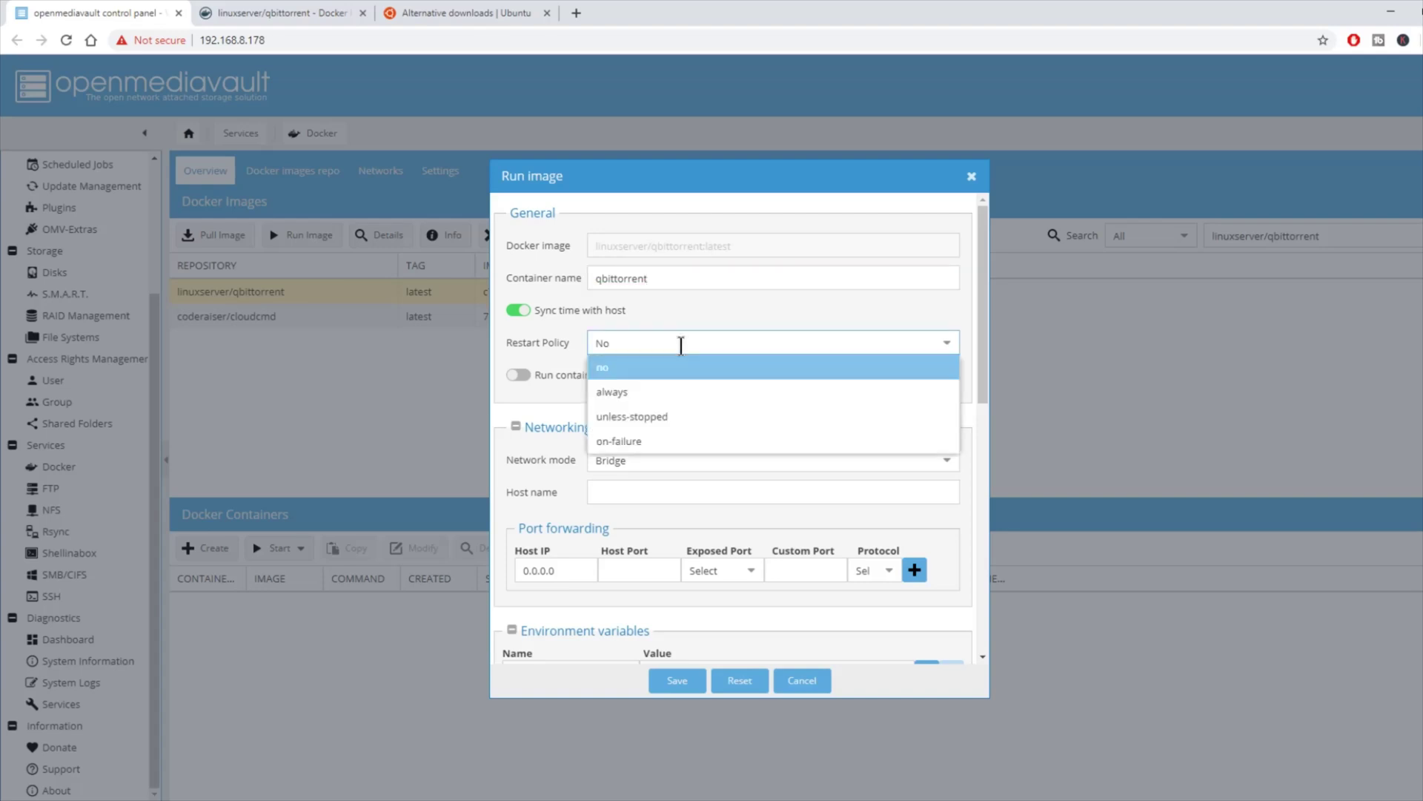
click(691, 397)
scroll(786, 445, down, 3)
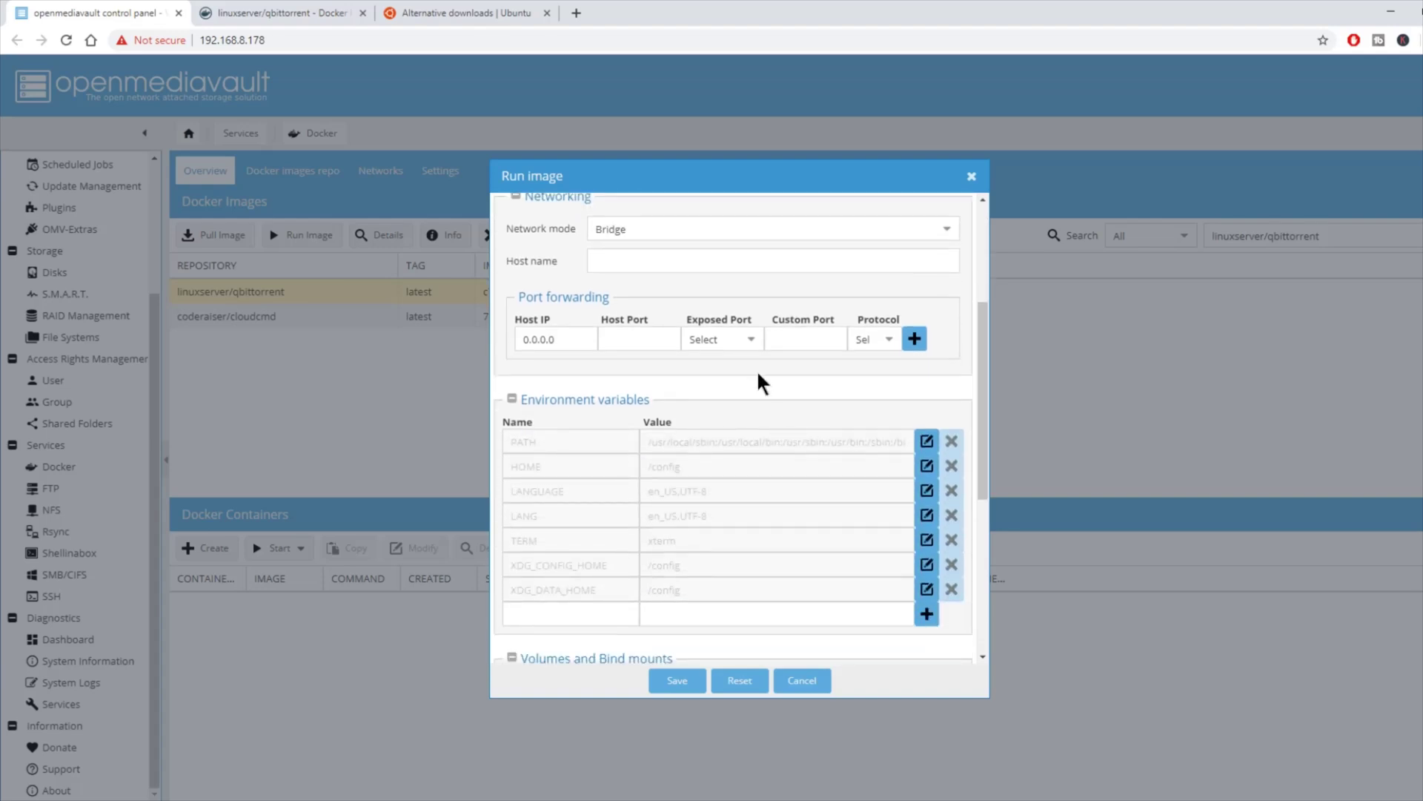
Step: Forward host port 6881 to both the 6881/tcp and 6881/udp container ports
click(750, 341)
click(753, 362)
click(638, 339)
text(6881)
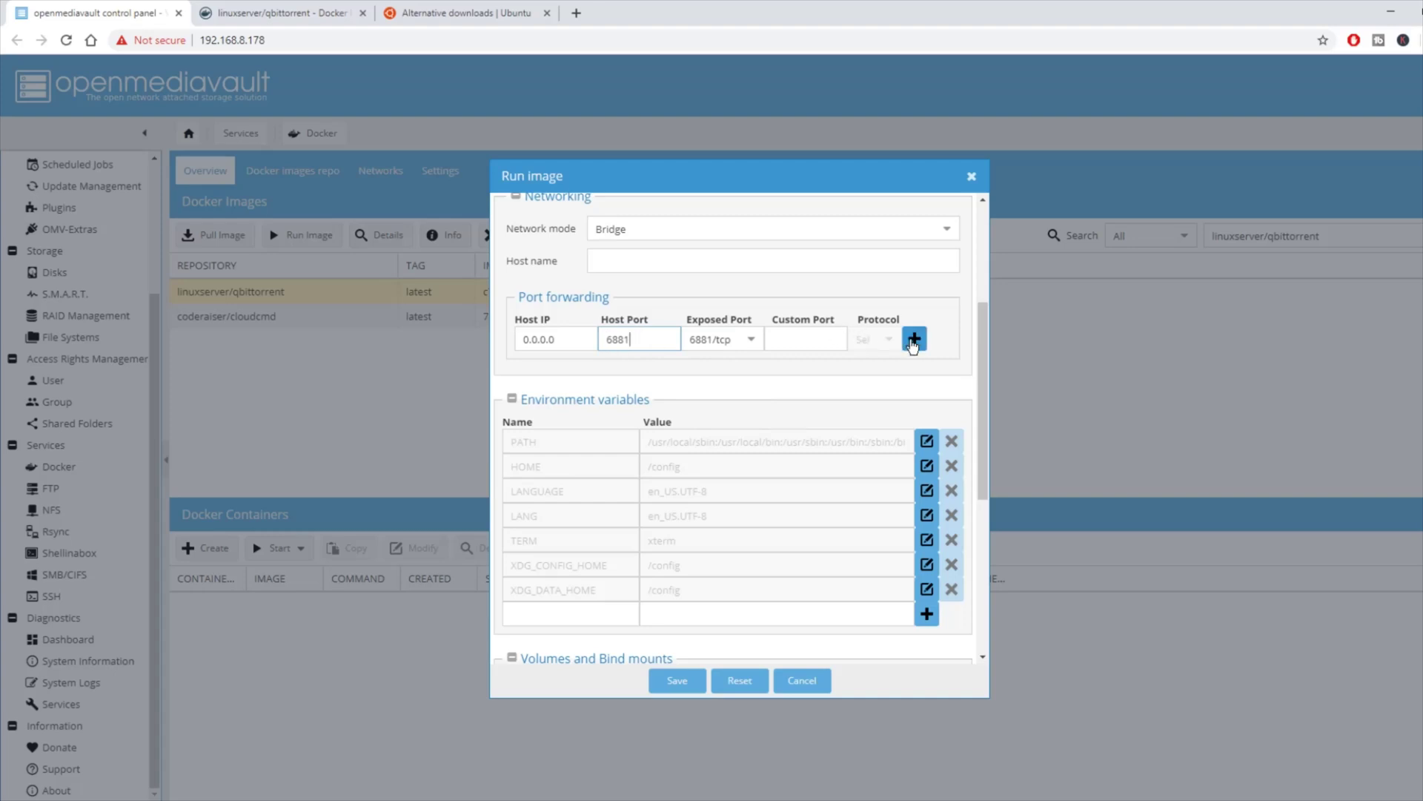
click(915, 339)
click(749, 365)
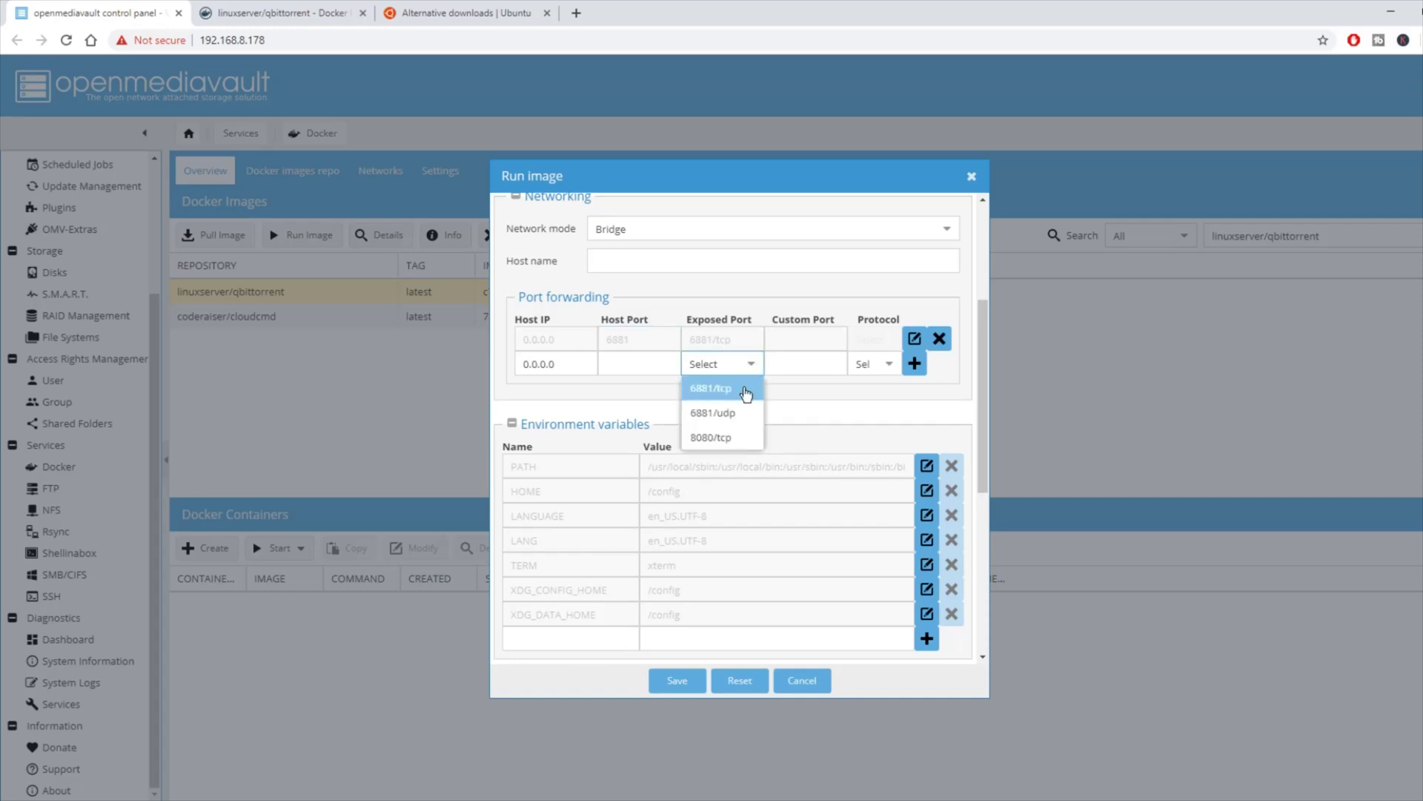
click(744, 416)
click(660, 363)
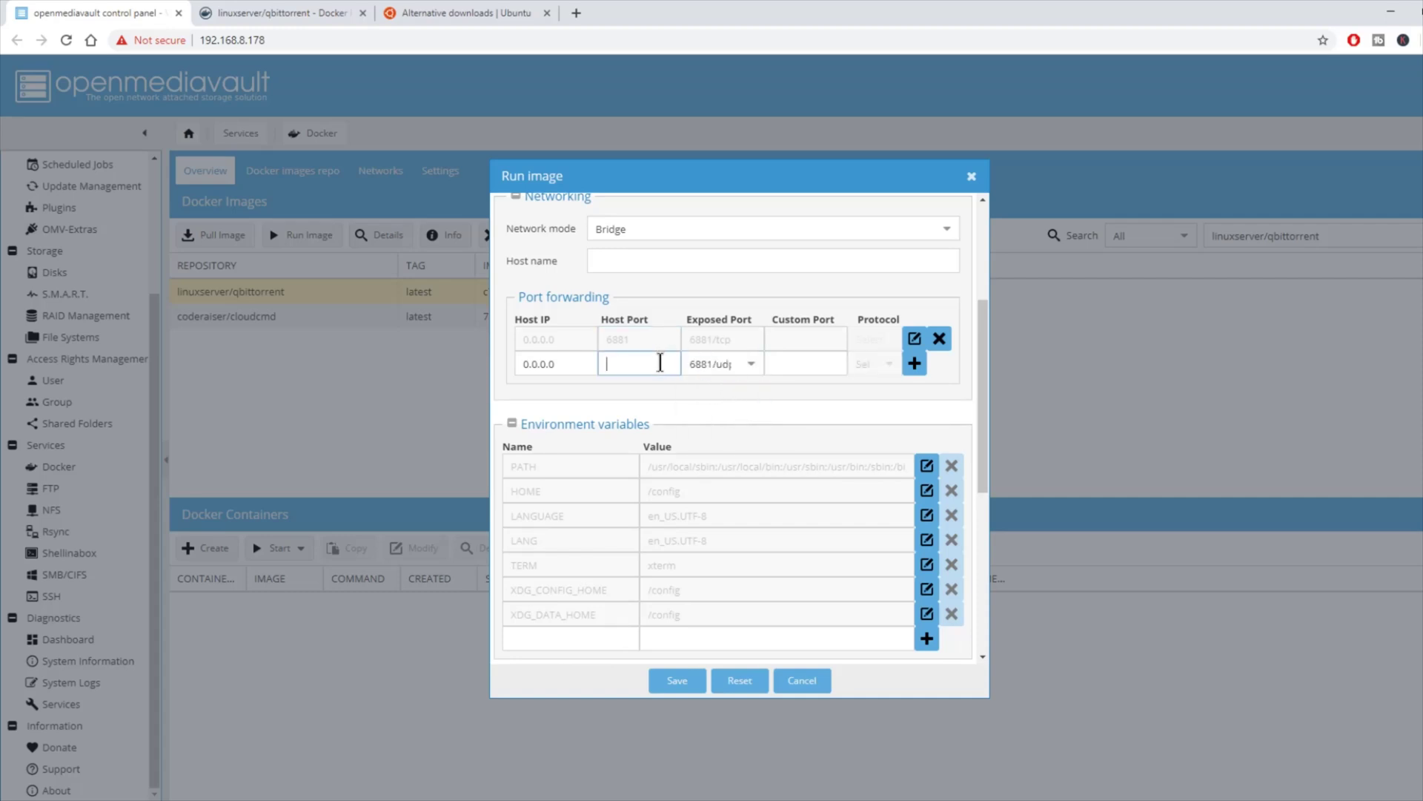
text(6881)
click(915, 362)
Step: Add a port forward for the 8080/tcp web UI port, mapped to host port 8083
click(762, 398)
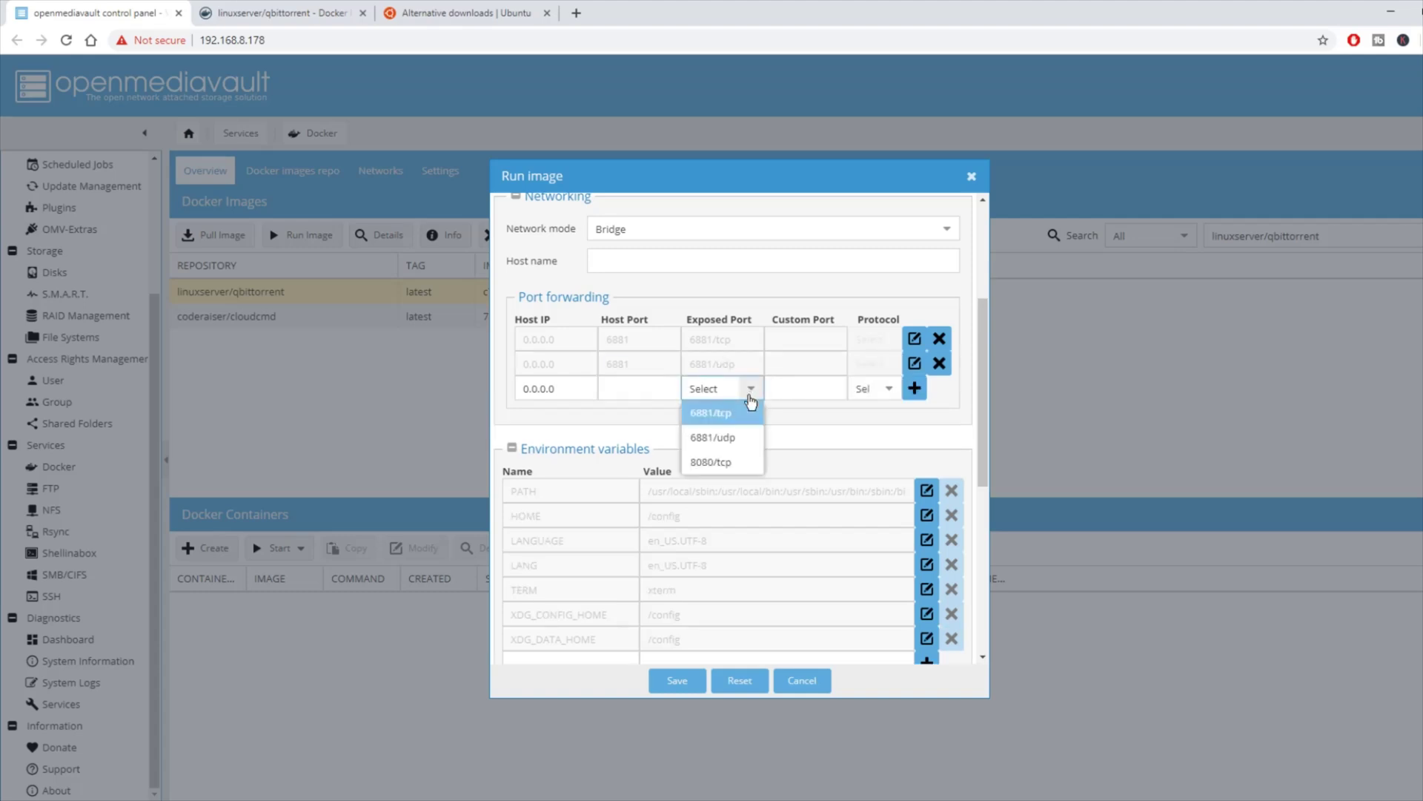
click(729, 448)
click(658, 387)
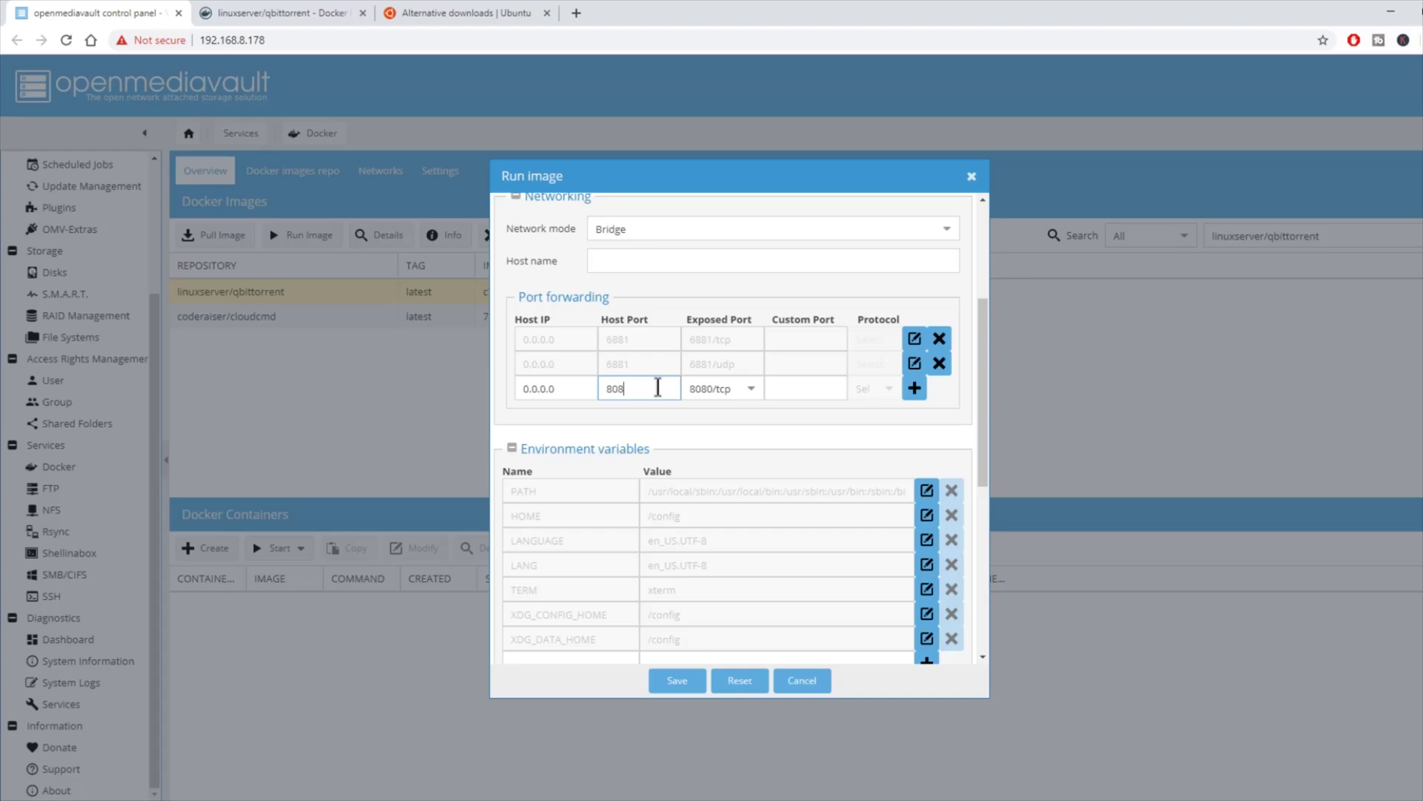
click(915, 387)
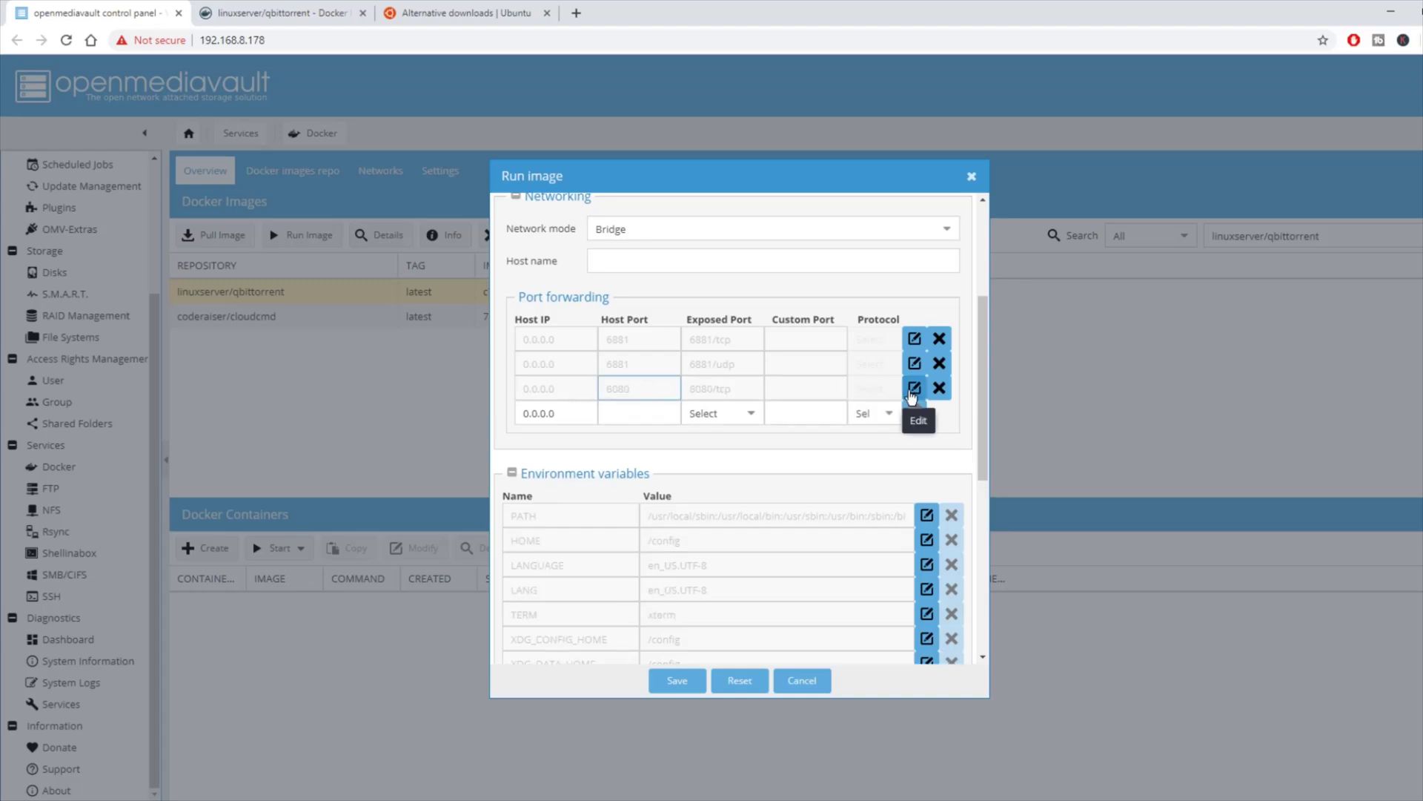
scroll(763, 429, down, 4)
Step: Open a PuTTY SSH session to 192.168.8.178 and accept the server's host key
click(598, 382)
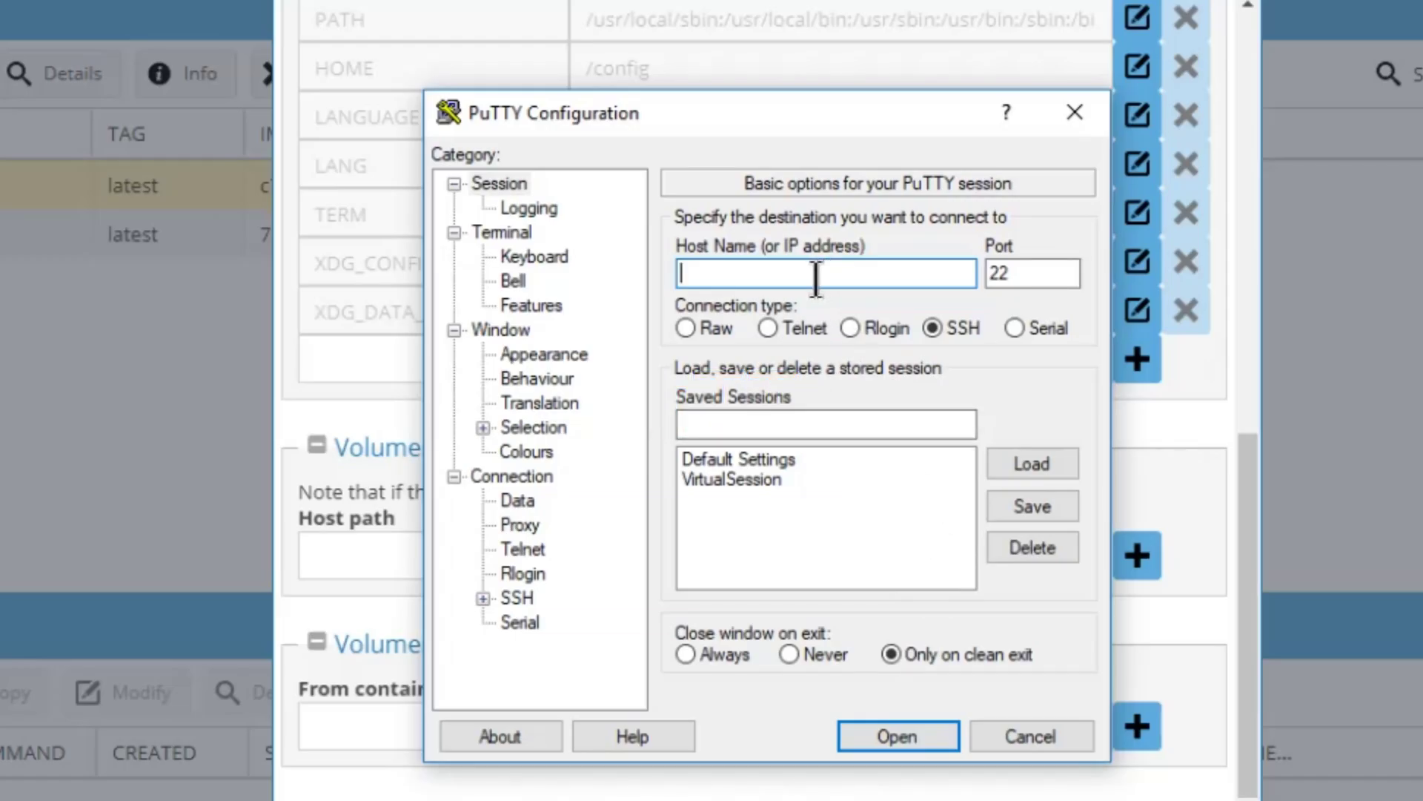
text(192.168.)
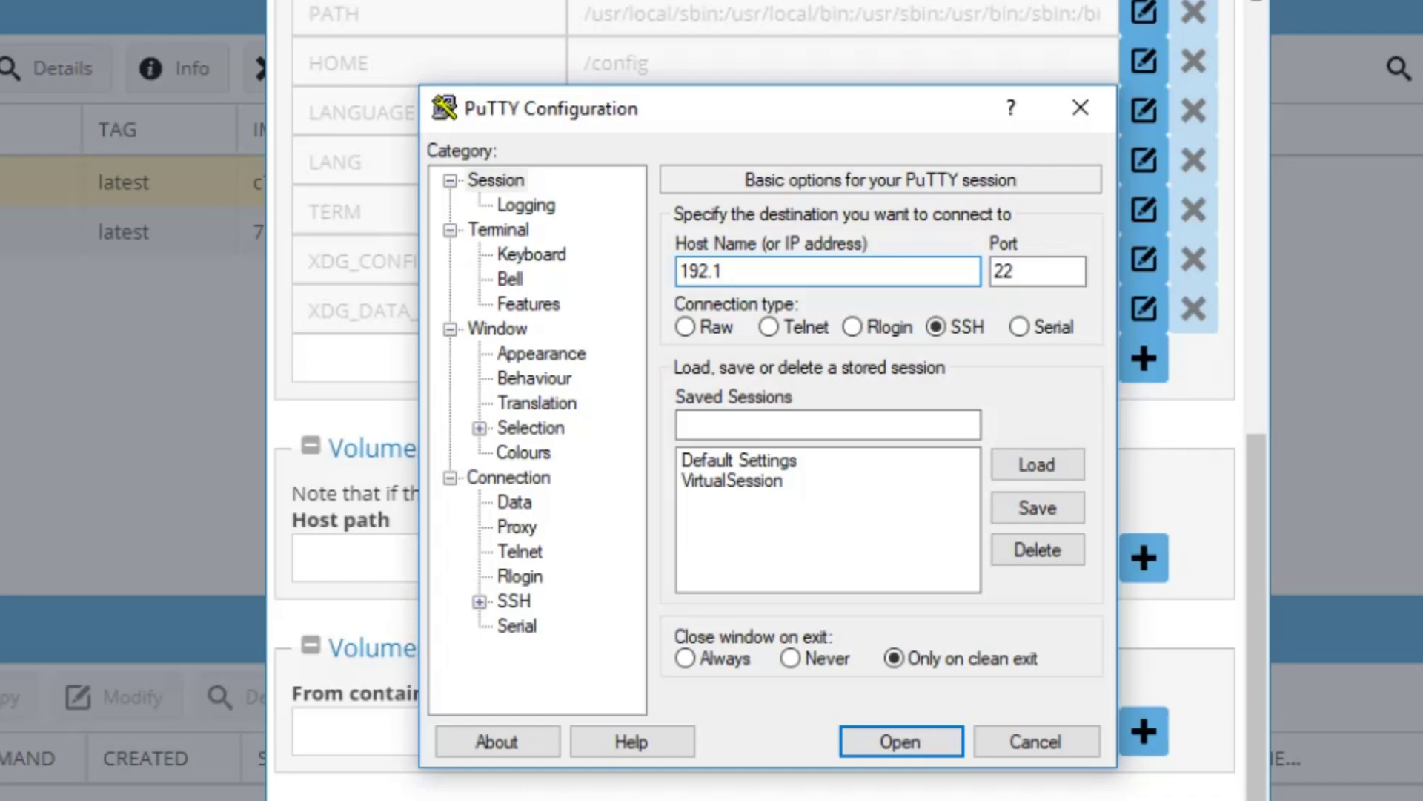
text(8.178)
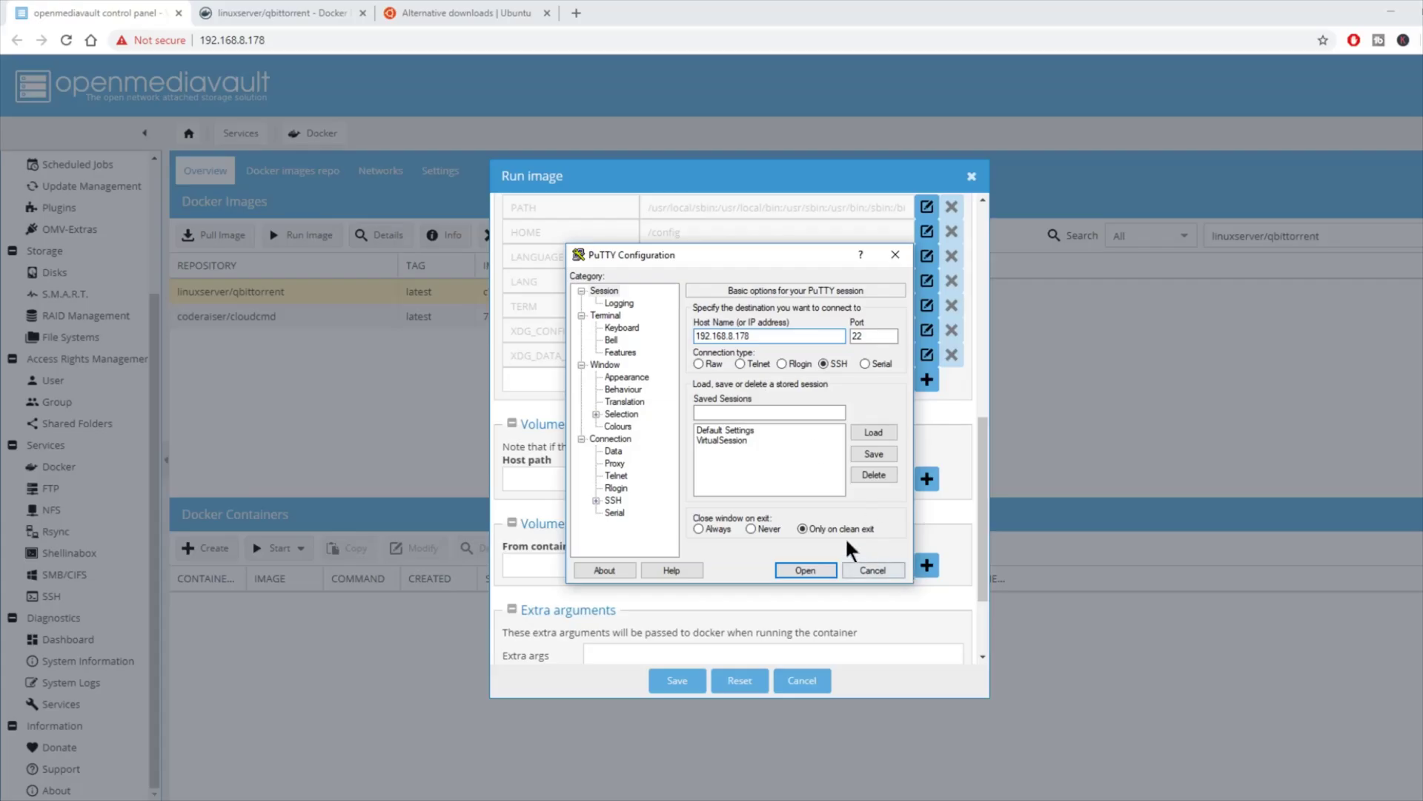
click(803, 571)
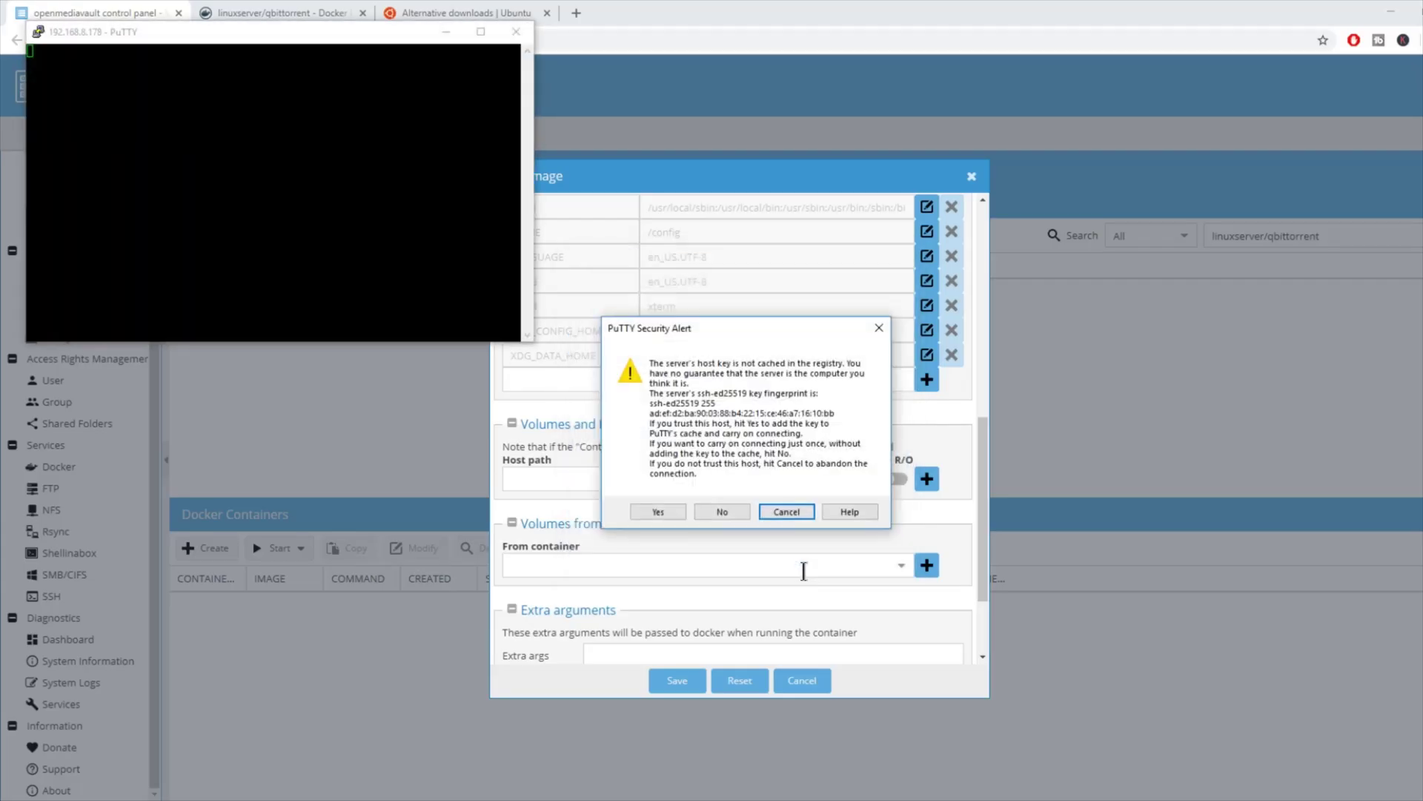
click(655, 511)
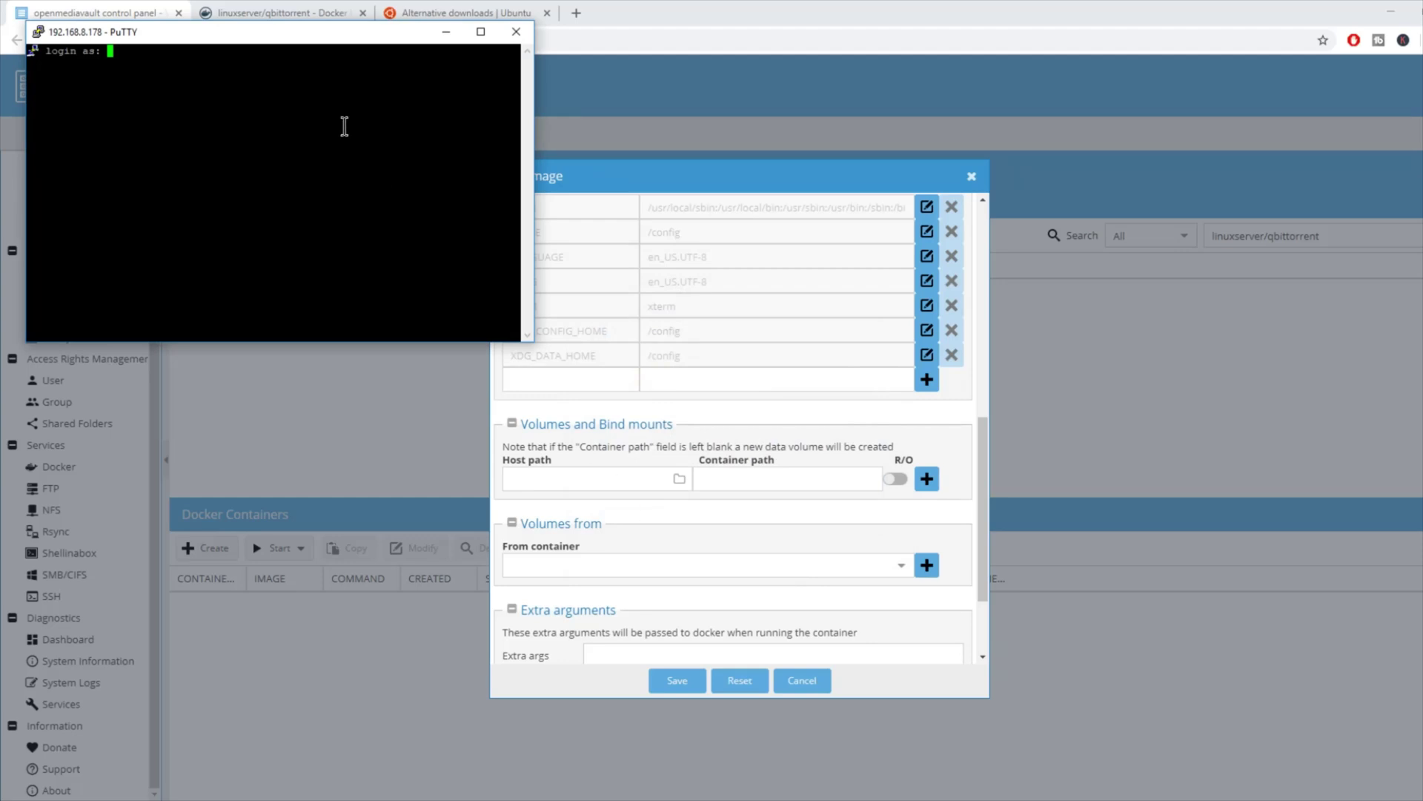
drag(256, 33, 714, 176)
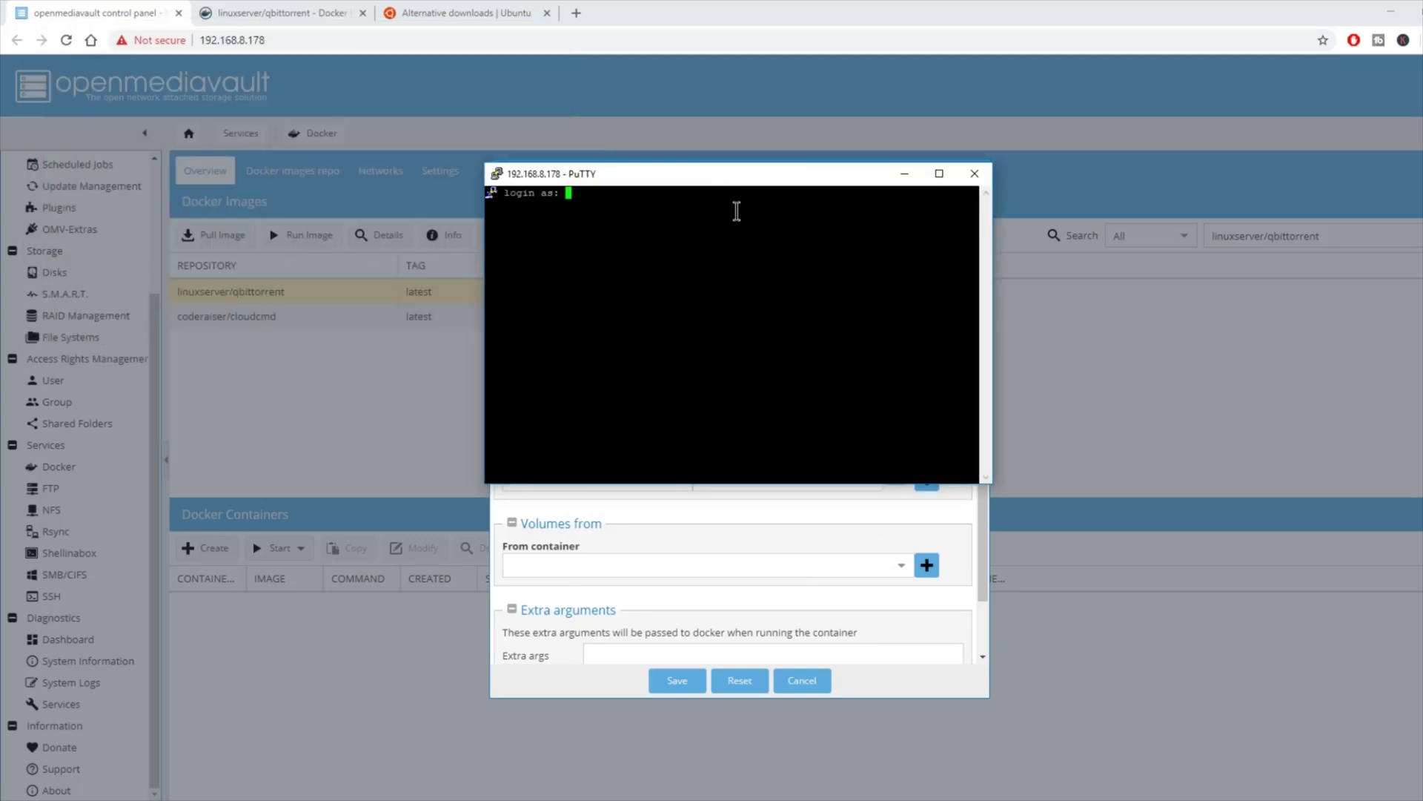
Step: Log in as root and run 'id user1' to read uid 1000 and gid 100
text(root)
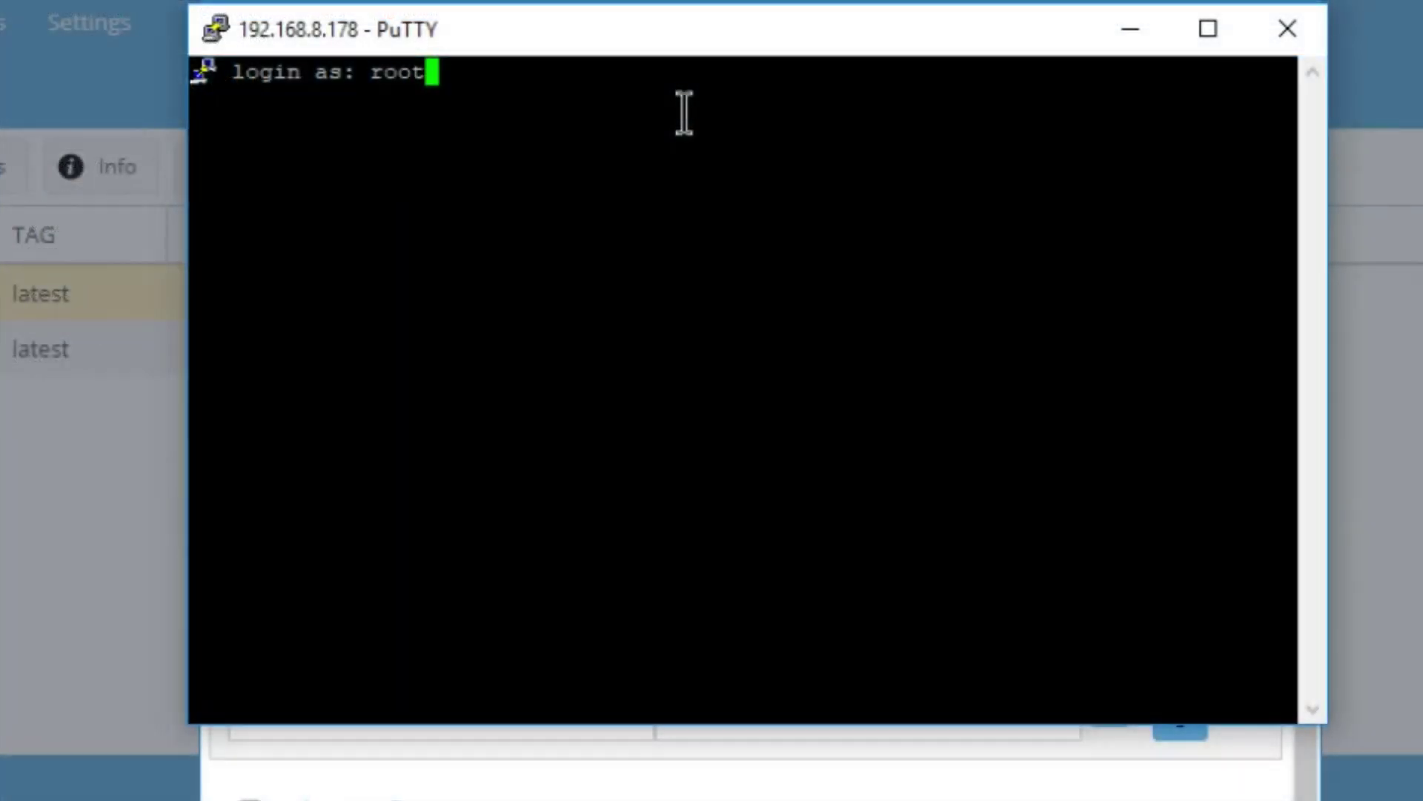
key(Return)
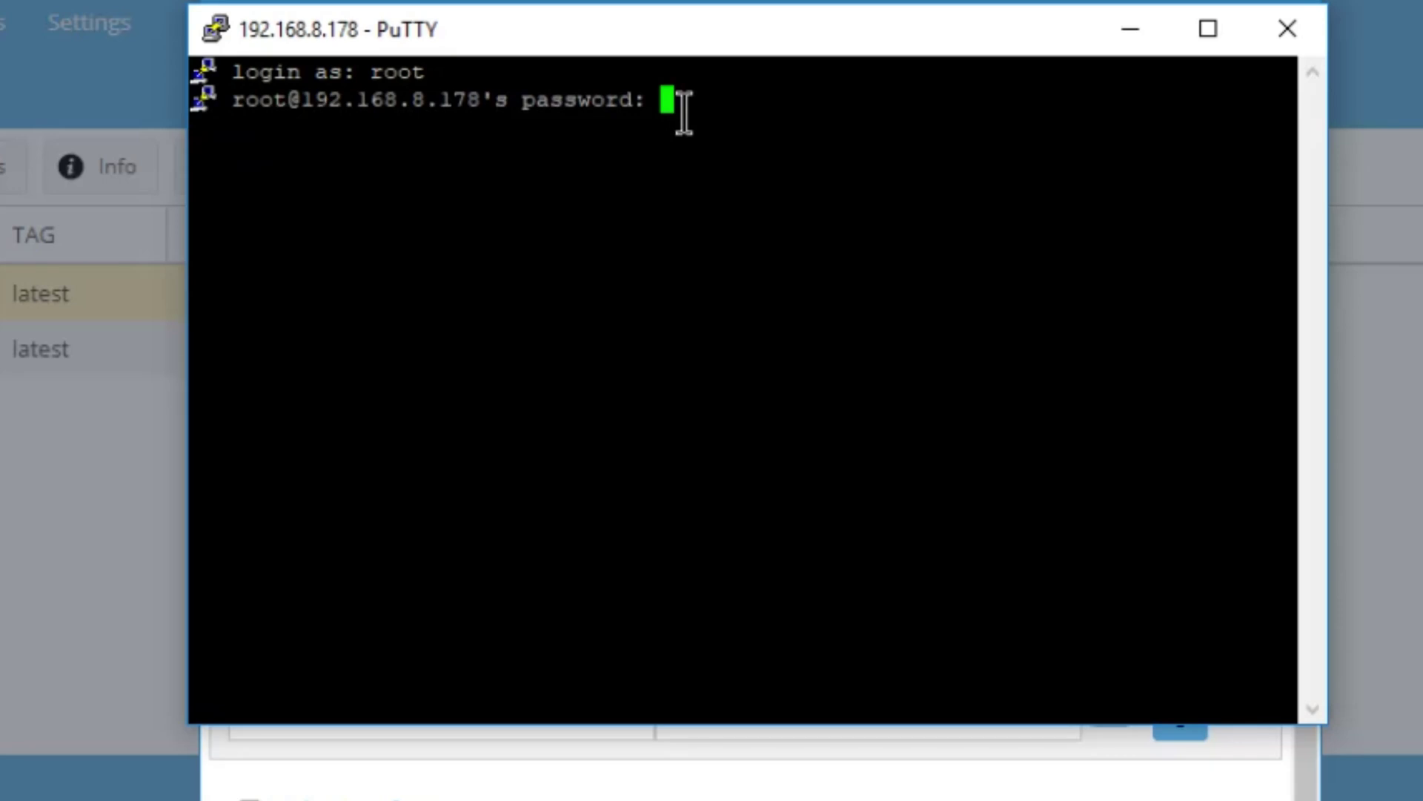
key(Return)
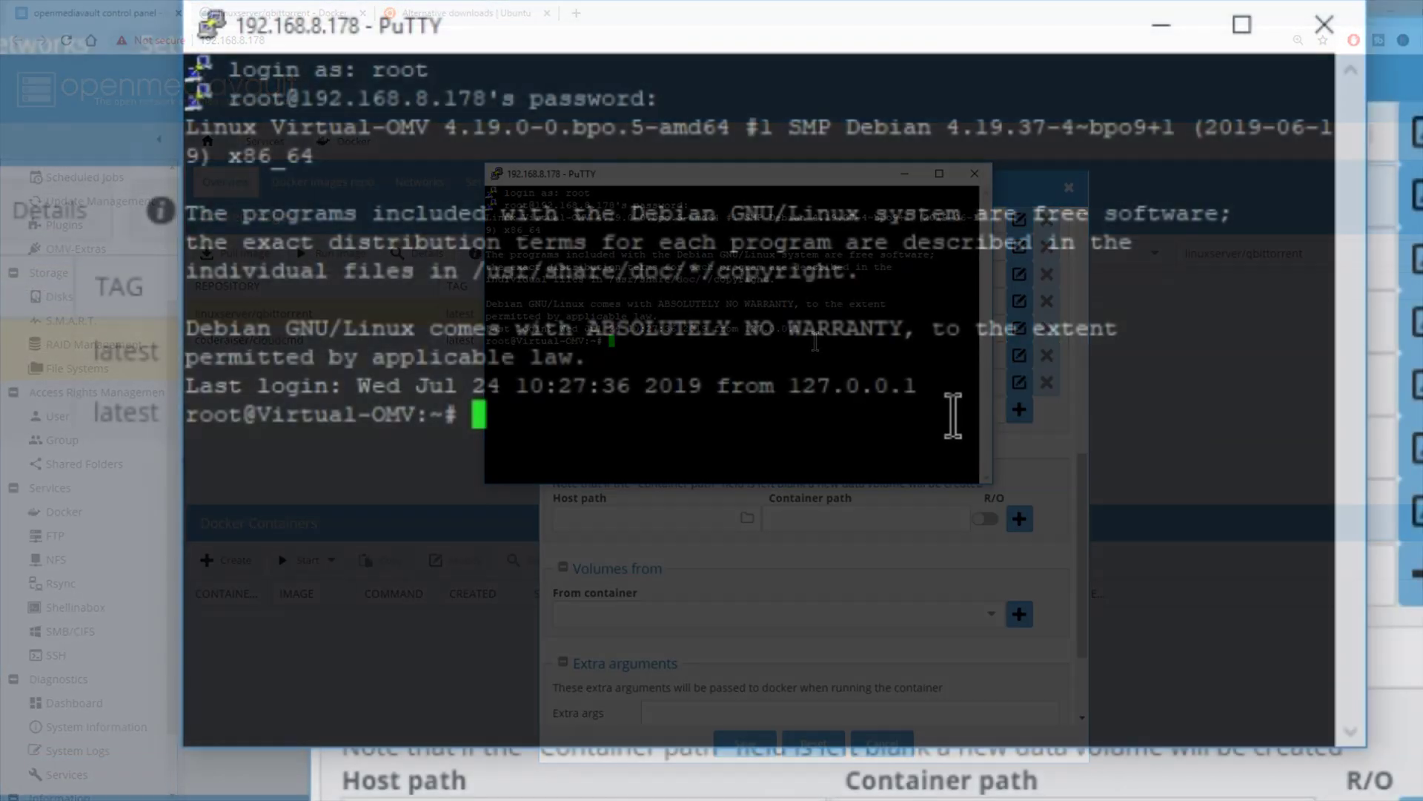
text(id )
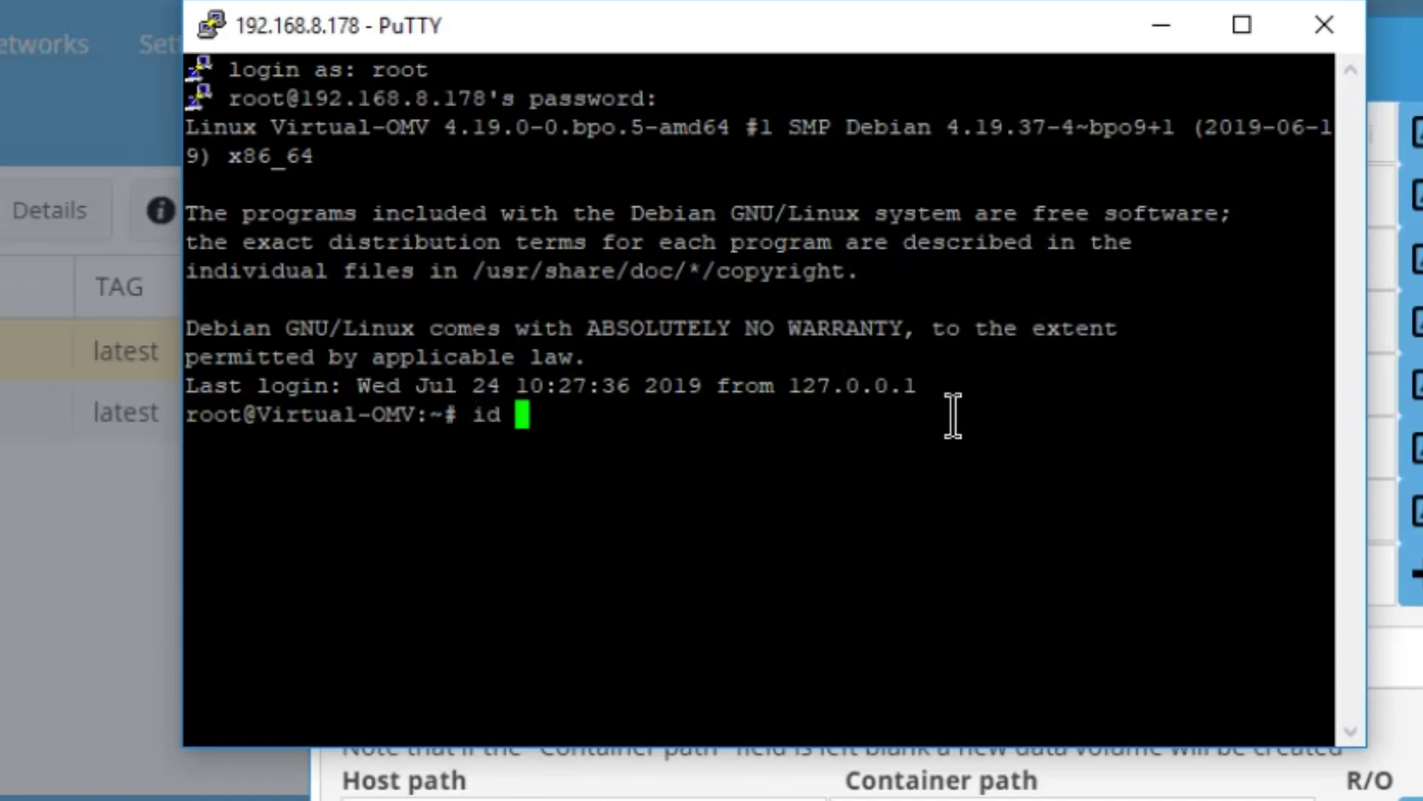
text(user1)
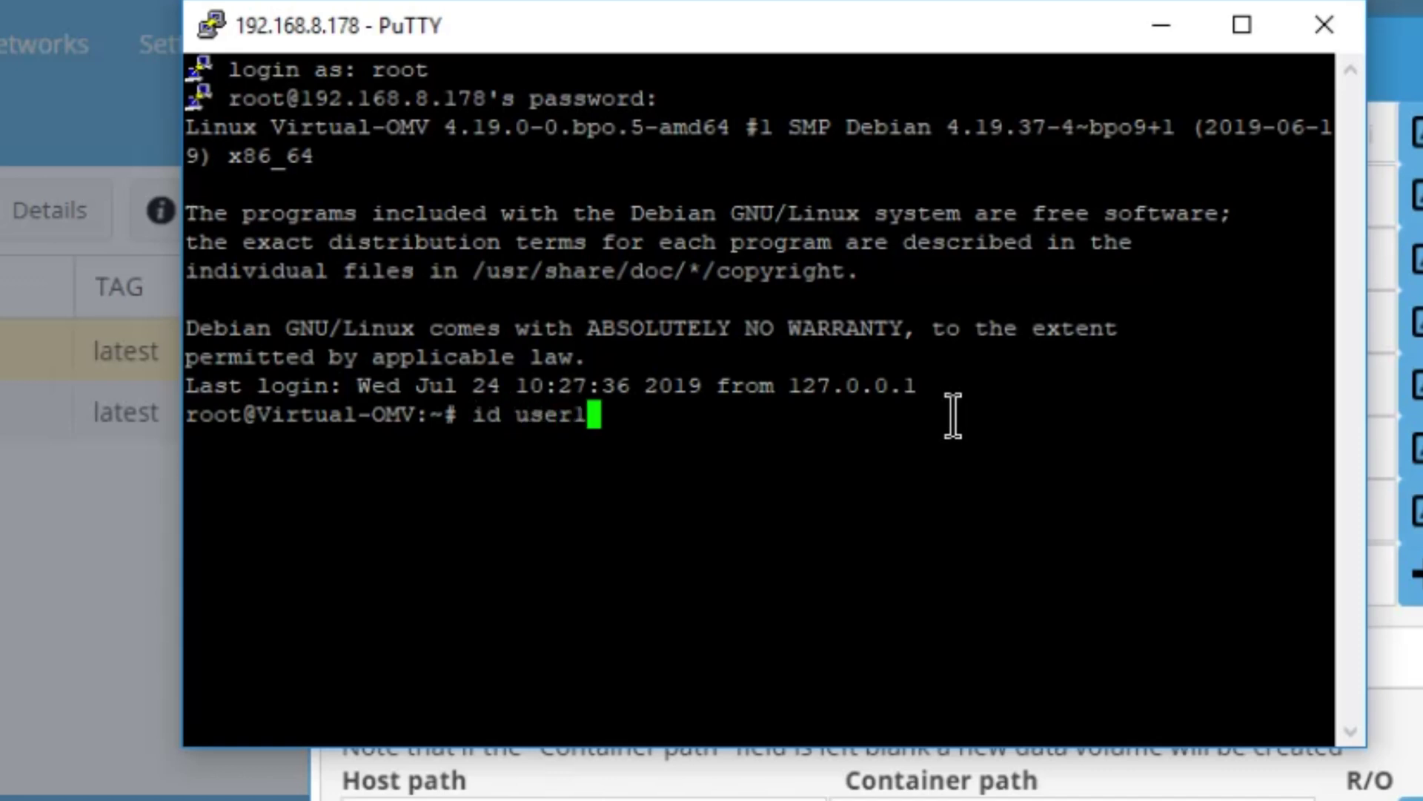
key(Return)
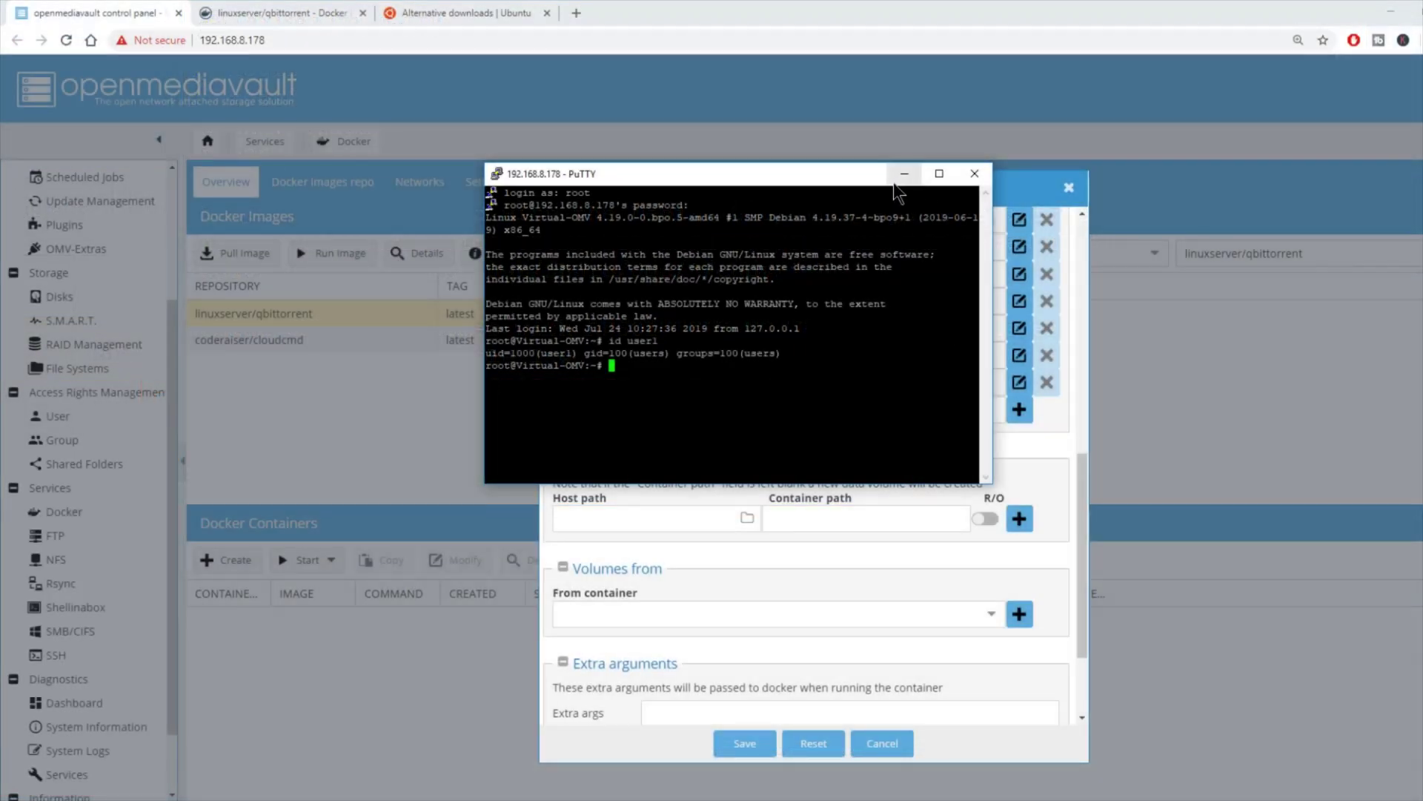
Step: Add environment variables PUID=1000 and PGID=100 to the qbittorrent container
click(903, 174)
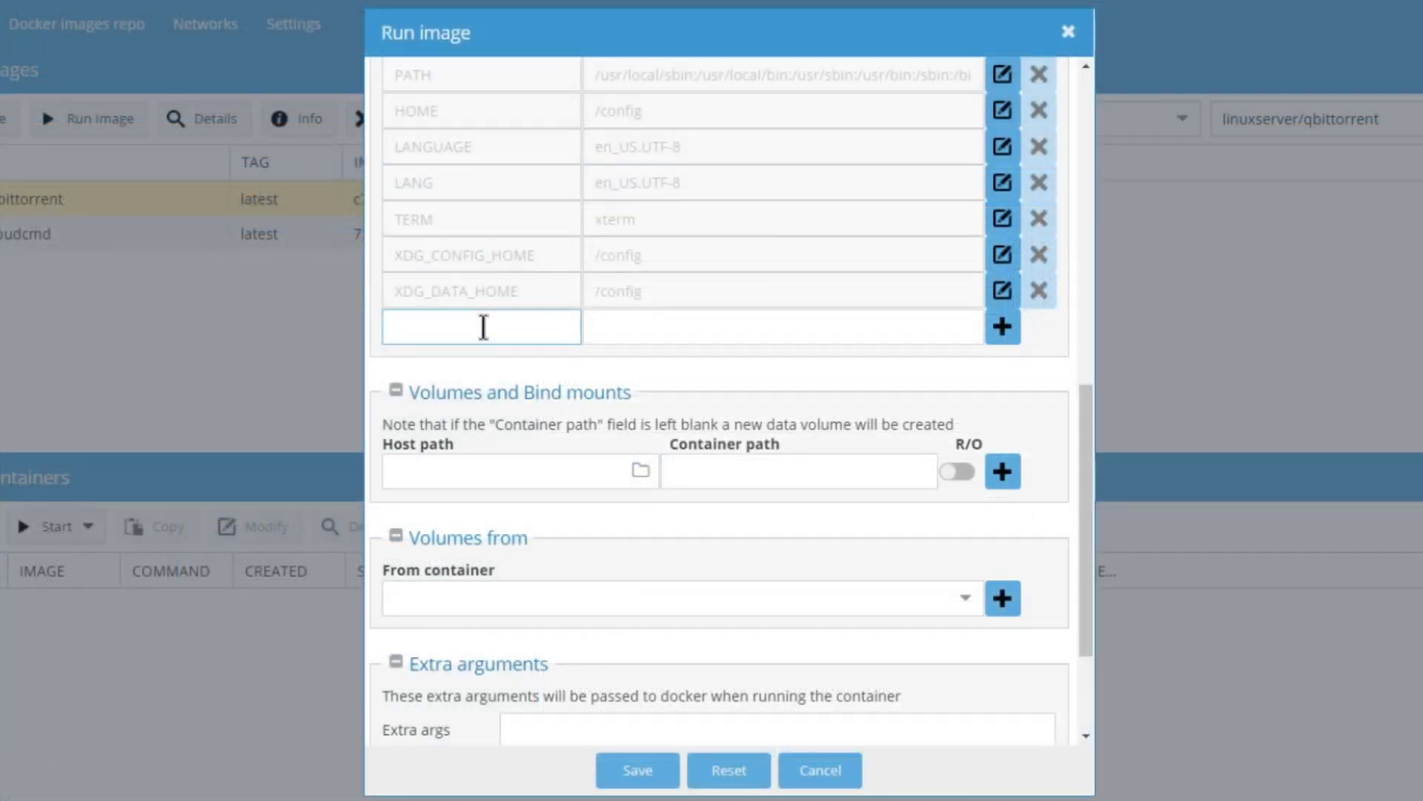
text(PUID)
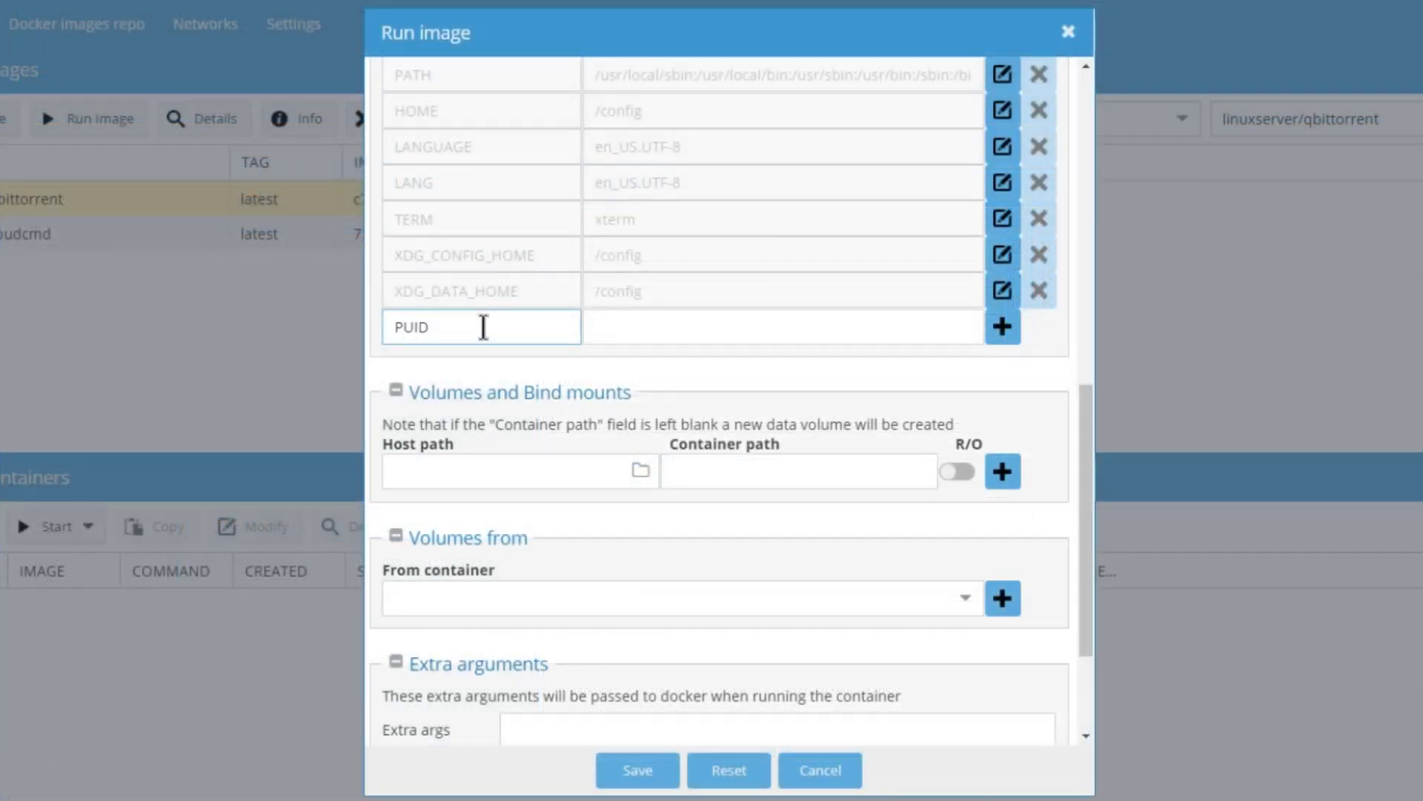
key(Tab)
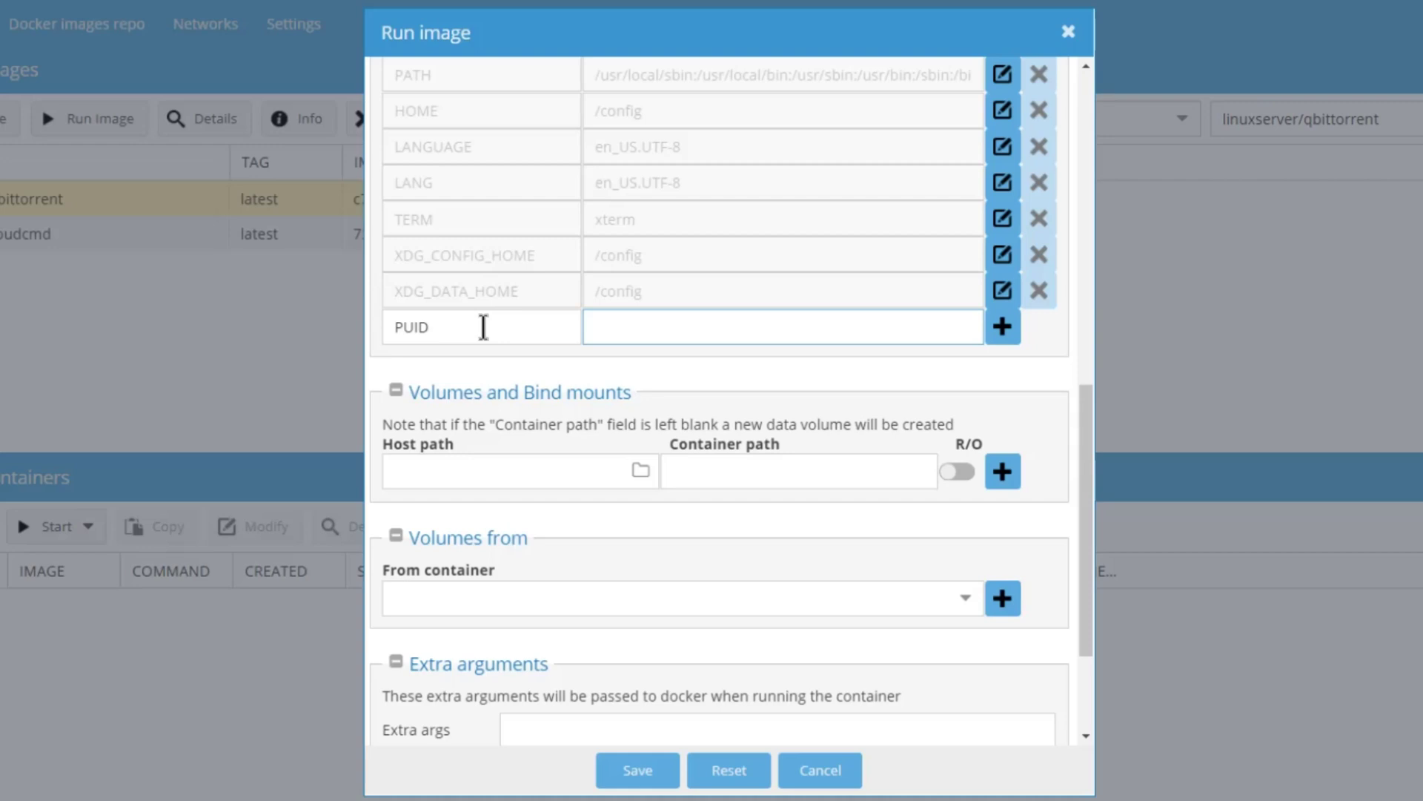
text(1000)
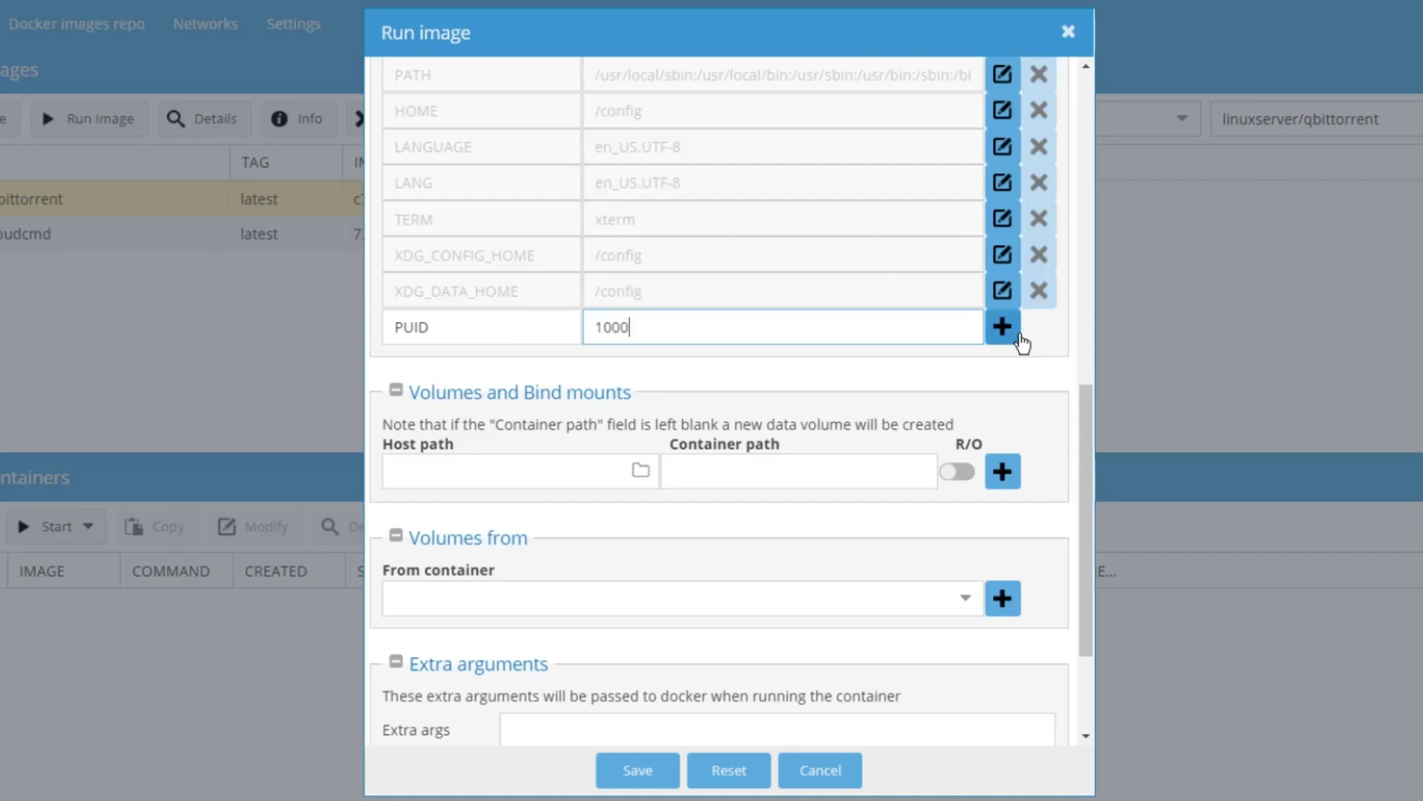
click(1003, 326)
text(PGID)
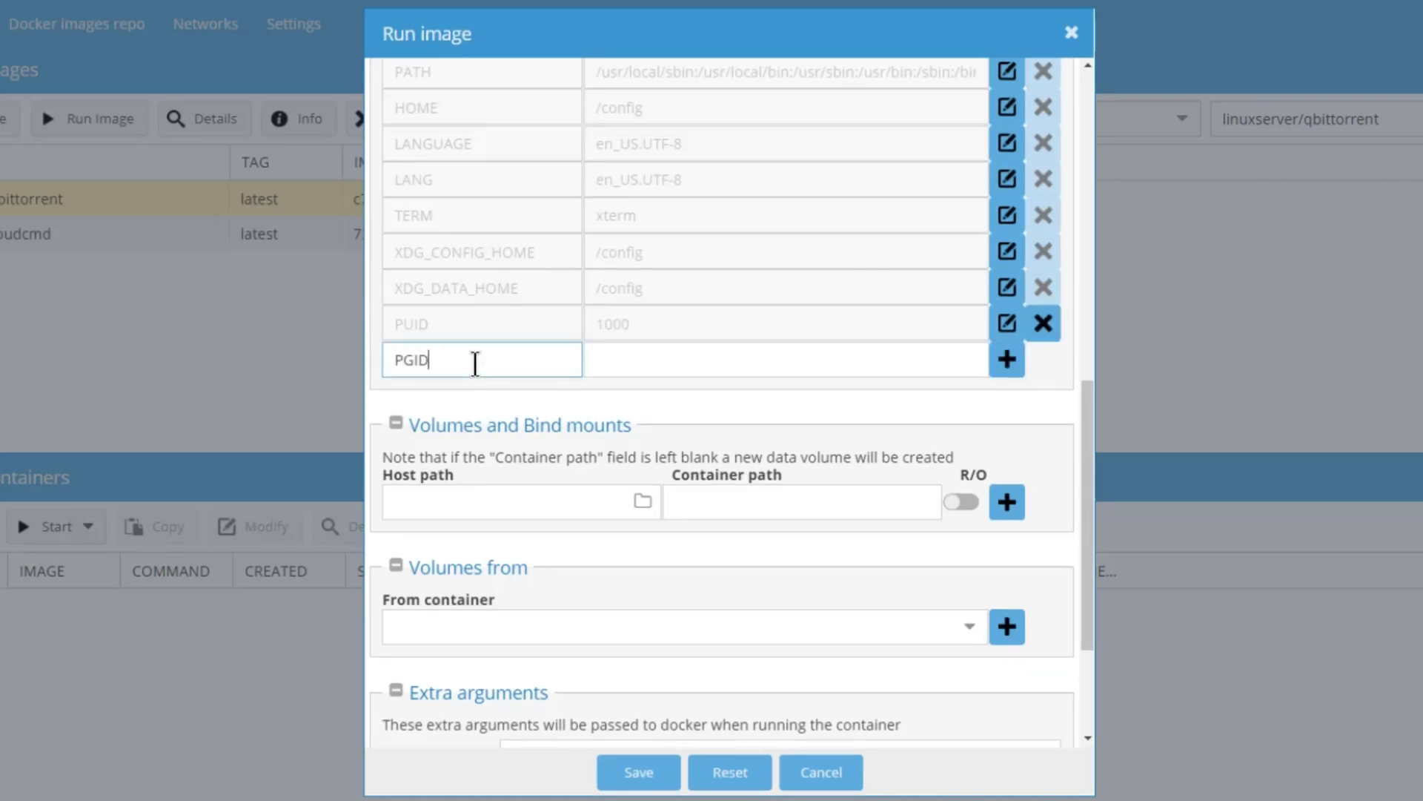
key(Tab)
text(100)
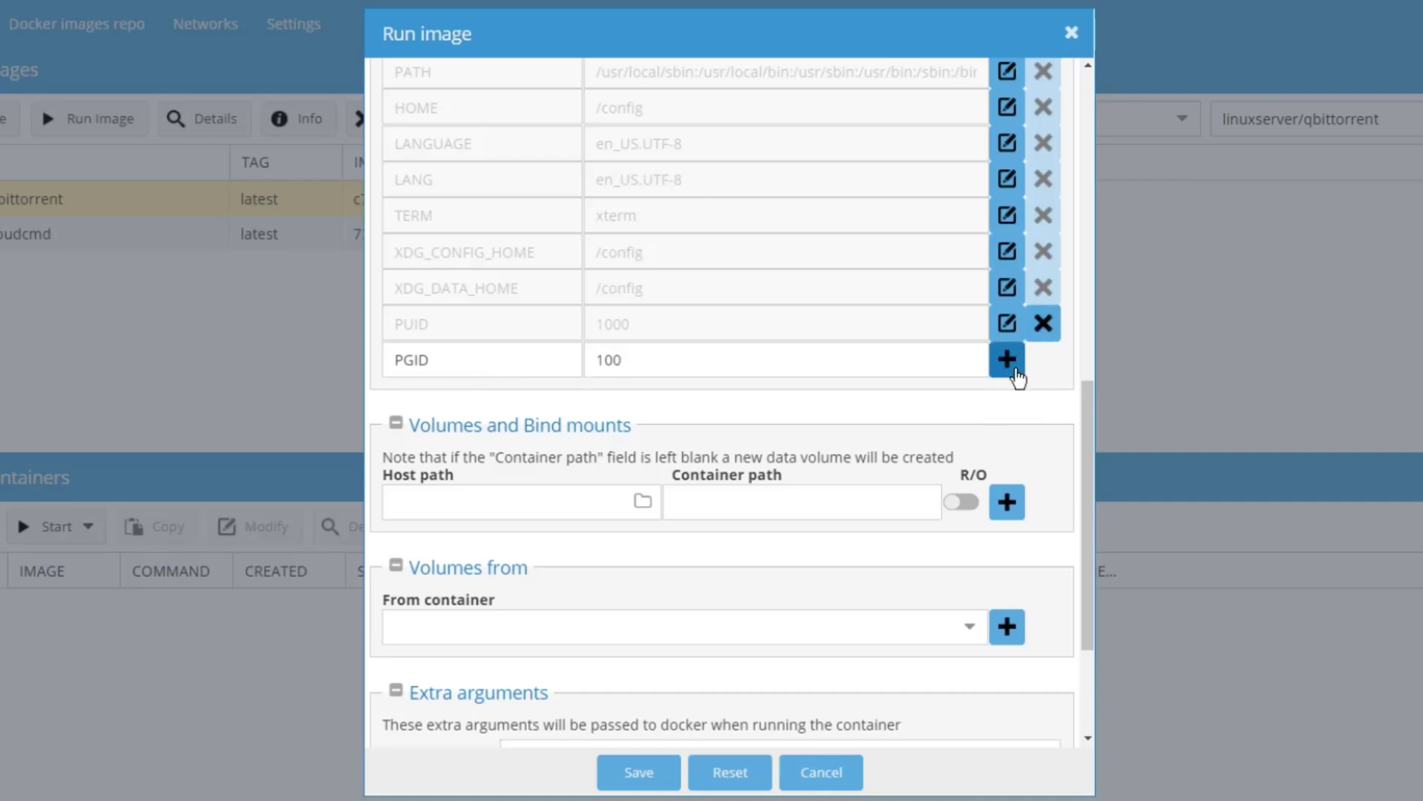
click(1008, 361)
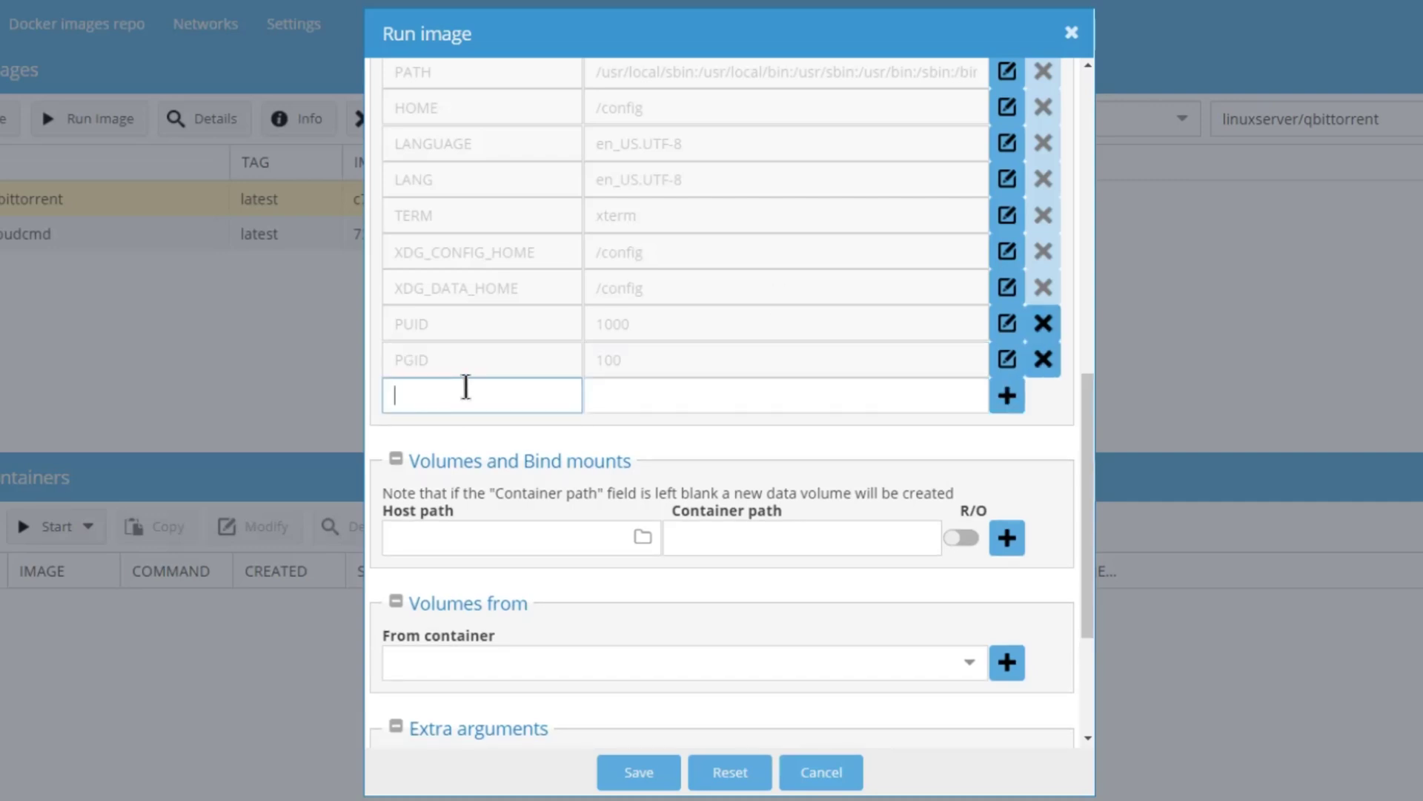
Step: Enter a TZ variable with the value America/New_York
text(TZ)
key(Tab)
text(America)
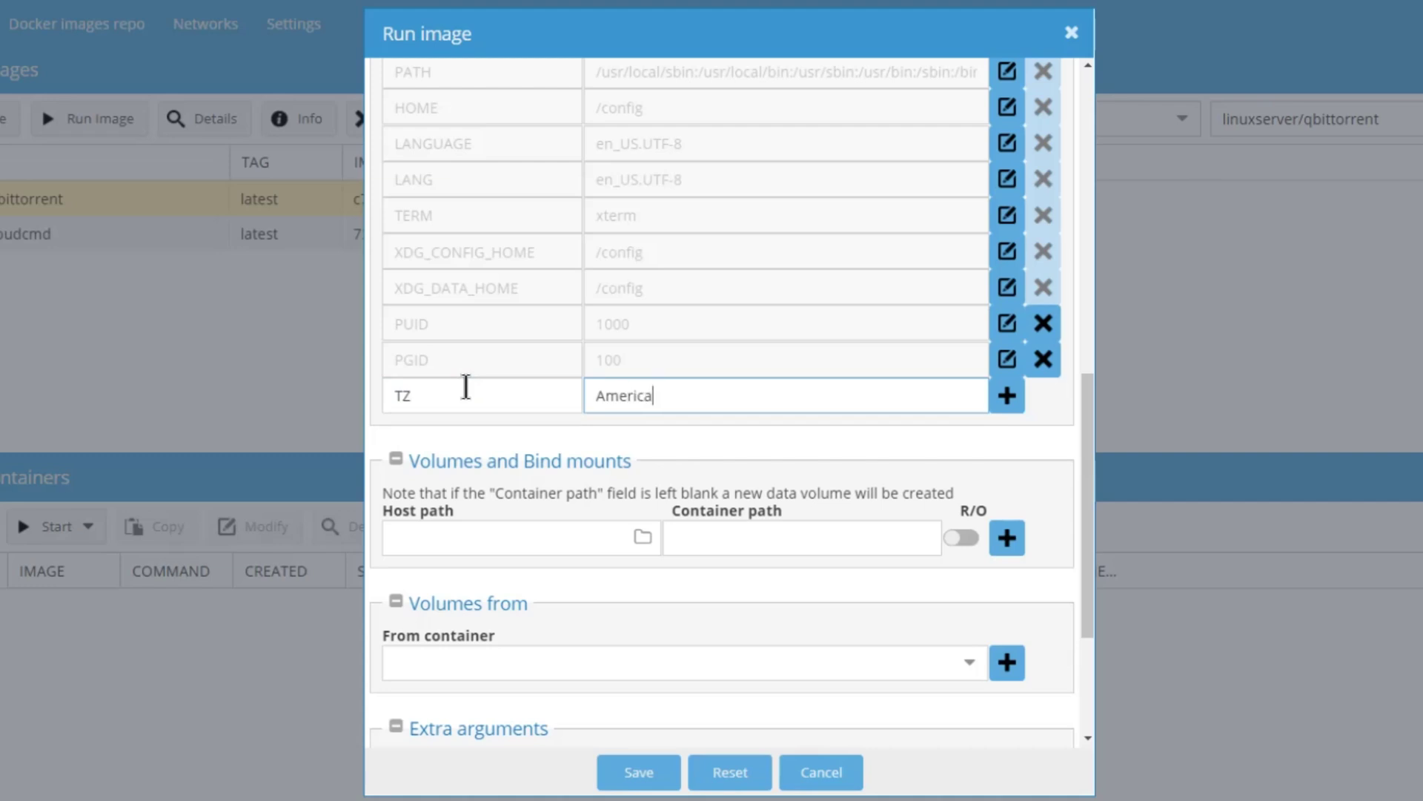
text(/New_York)
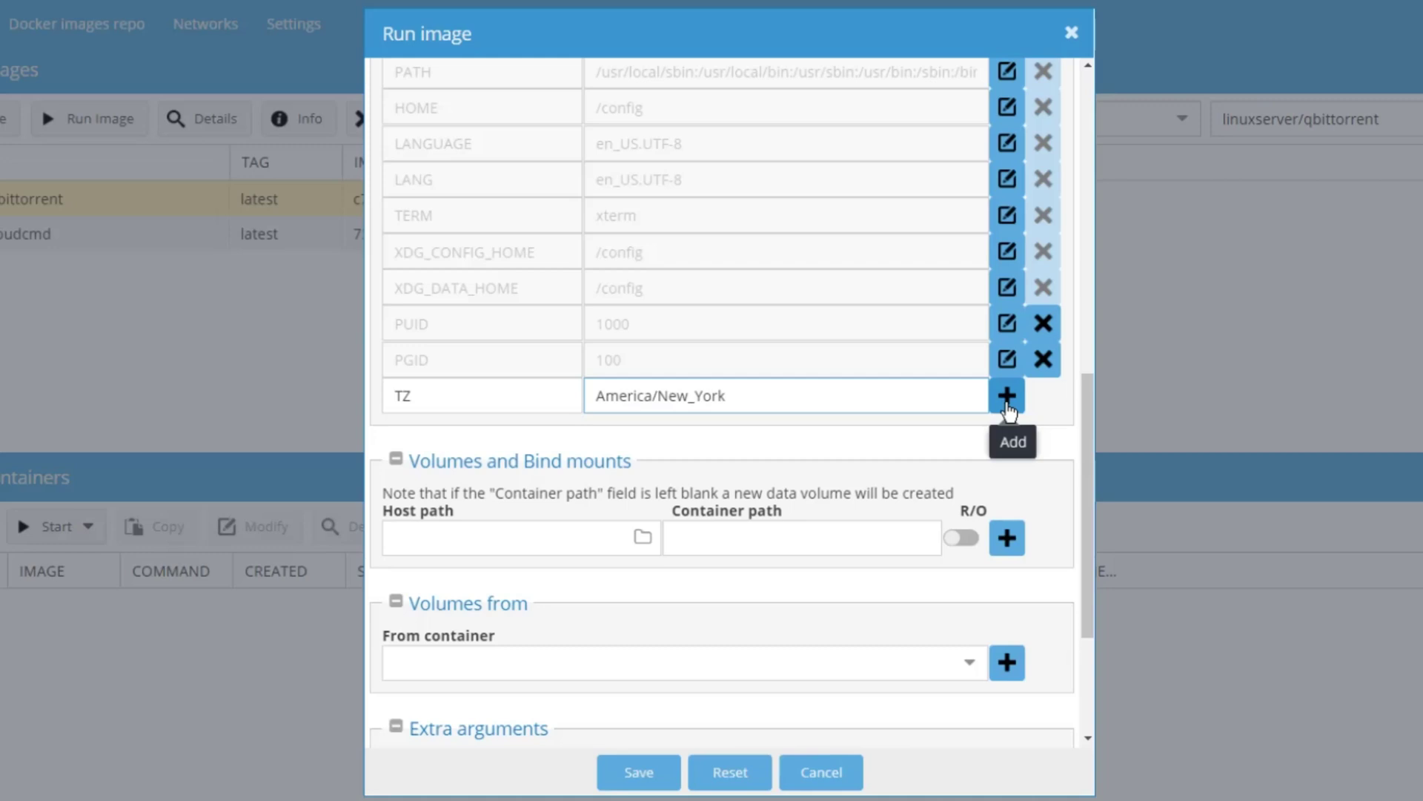
Step: Add the TZ=America/New_York variable and set the first mount's container path to /config
click(1008, 406)
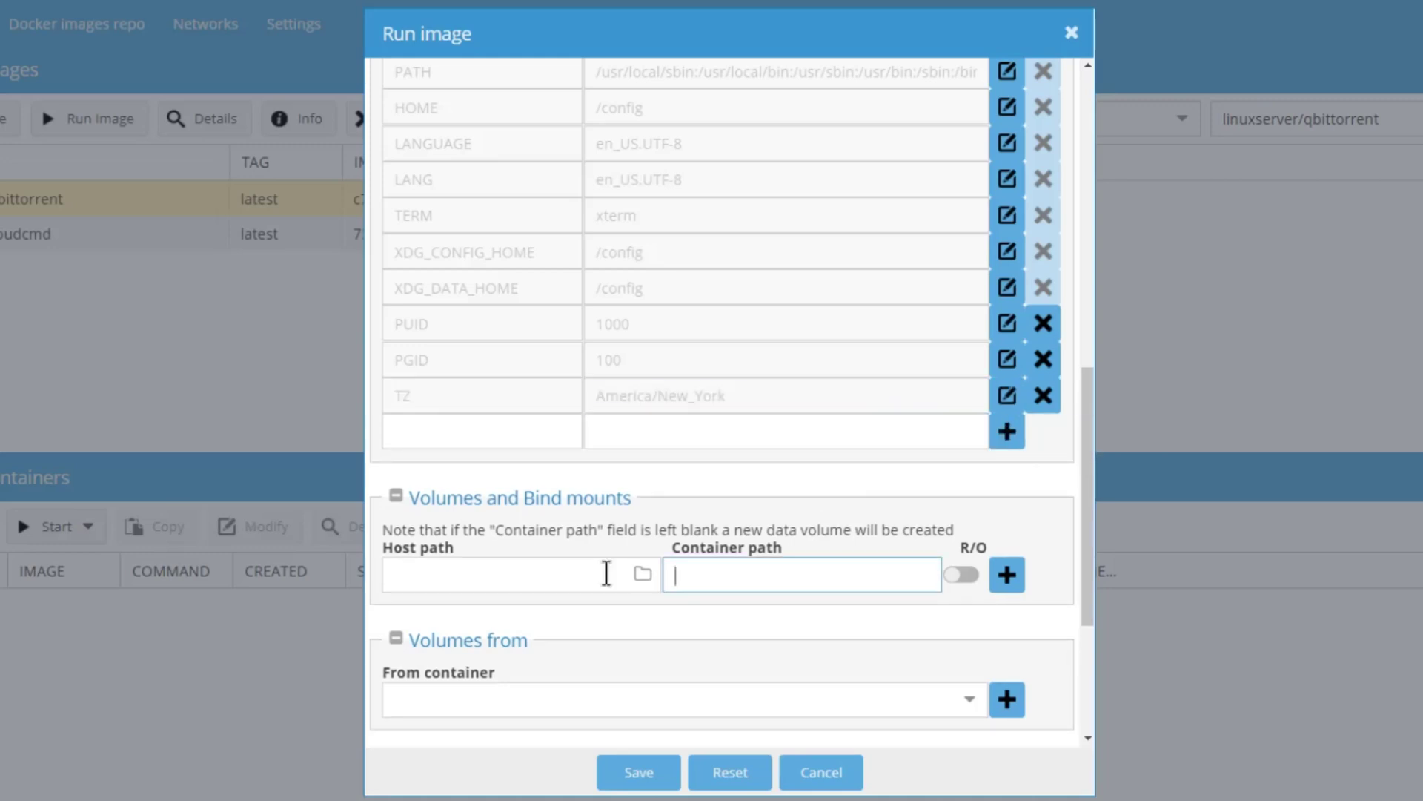
text(/config)
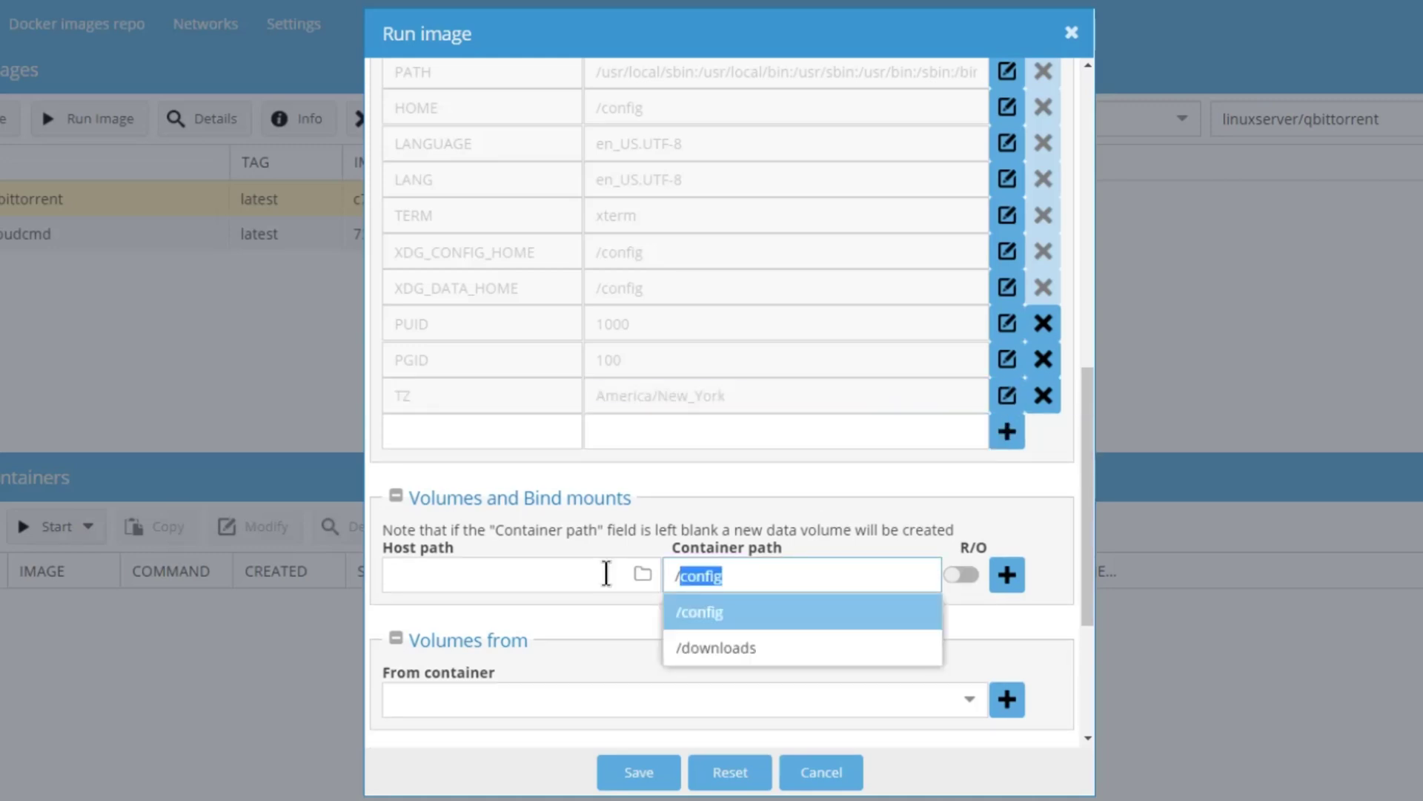
click(741, 620)
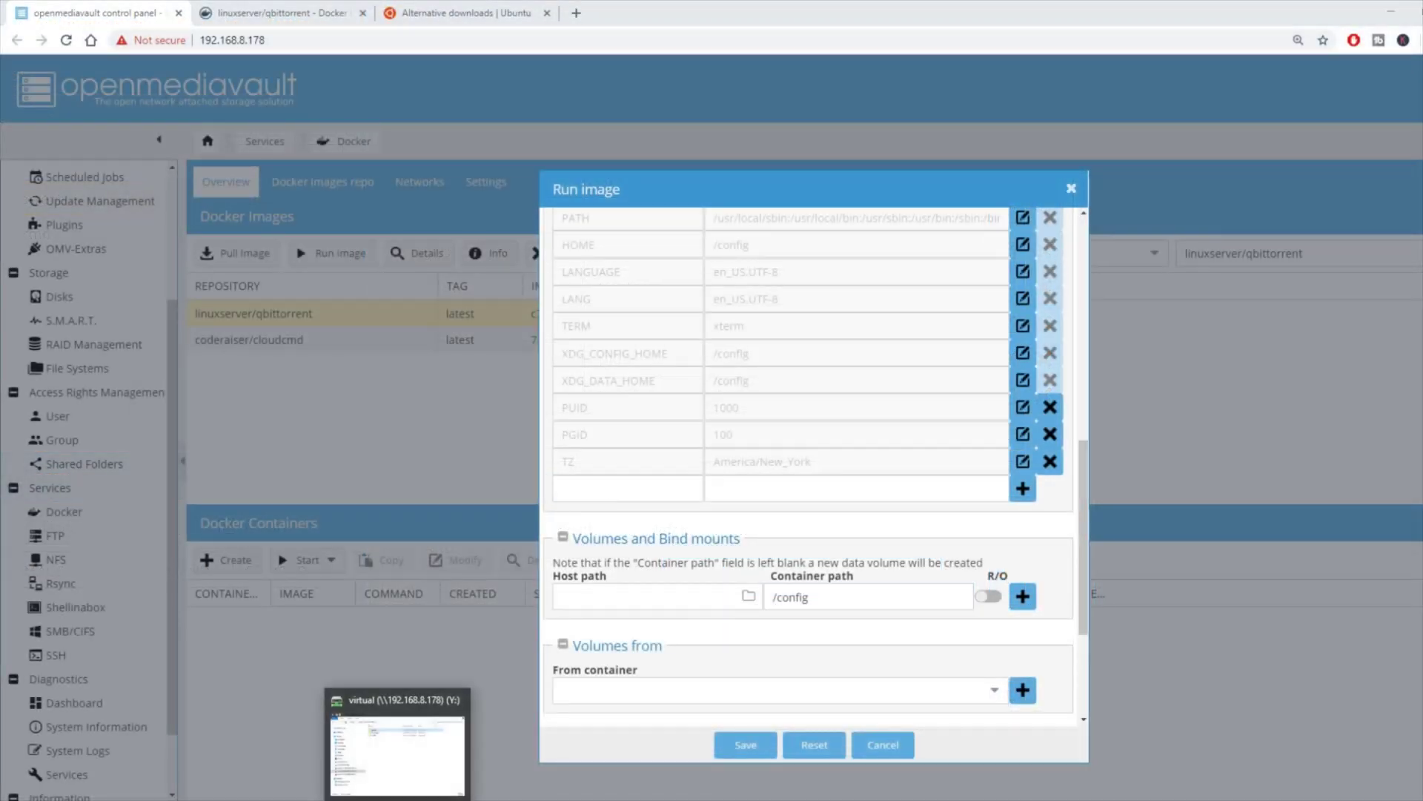
Step: Browse the Y: share's appdata folder and confirm it contains a qtorrent folder
click(540, 712)
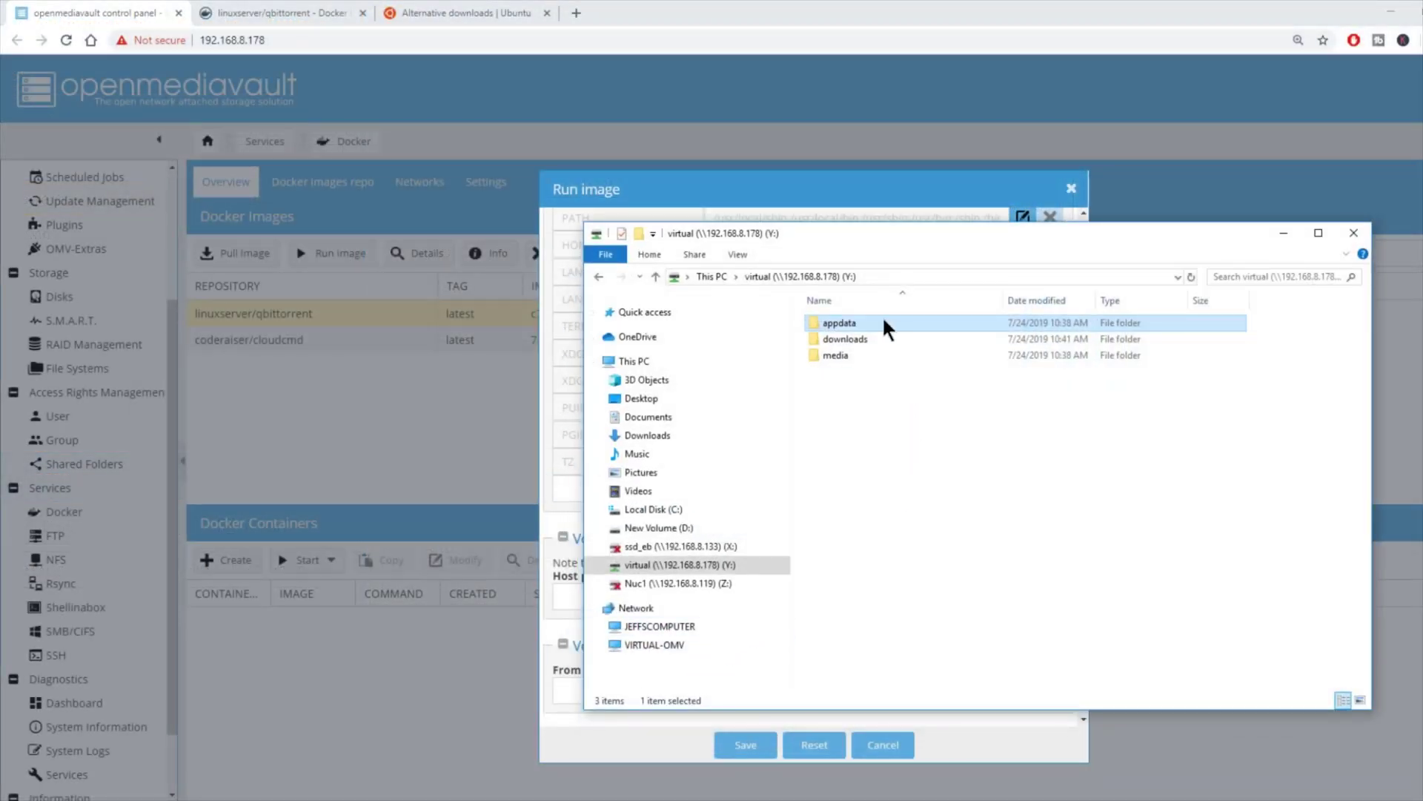
double_click(852, 326)
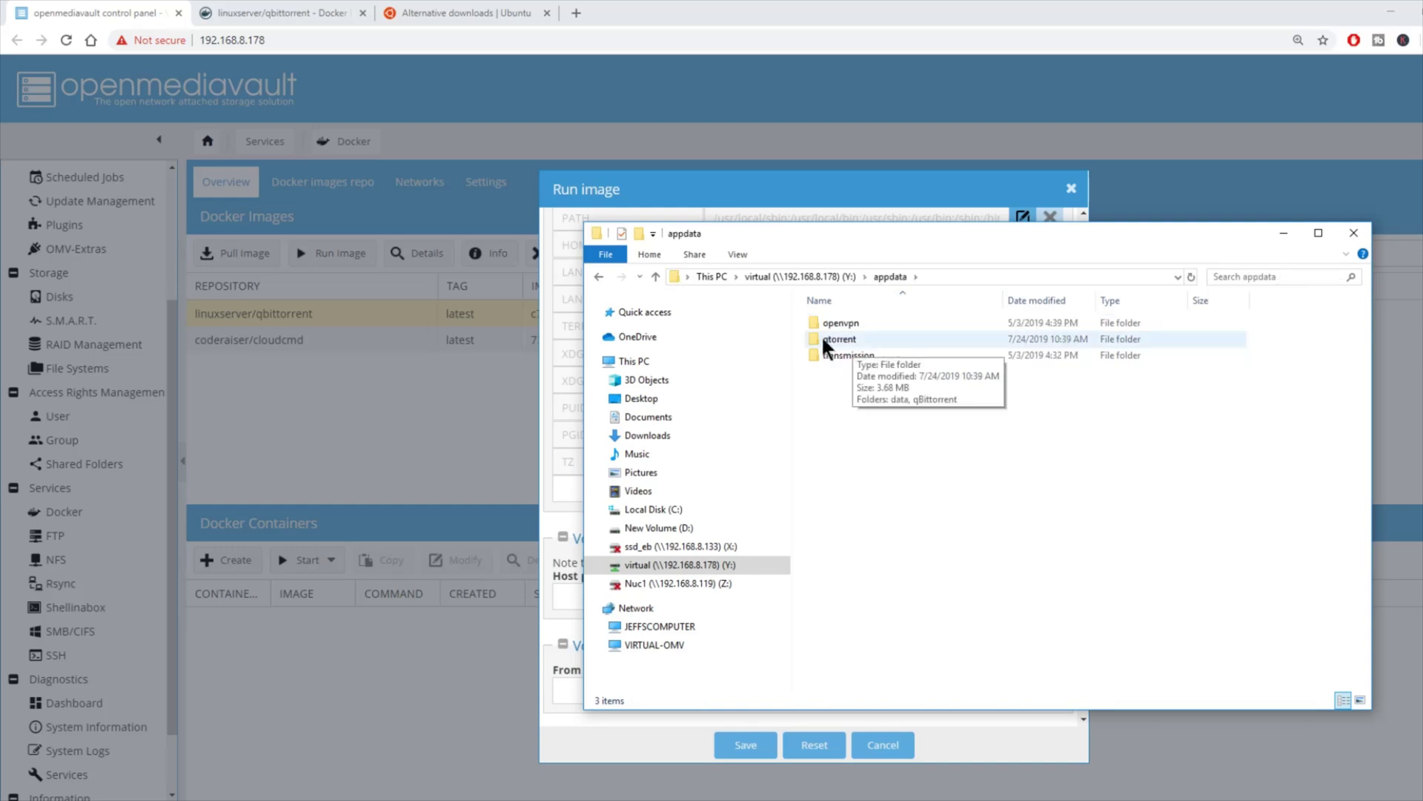
click(900, 342)
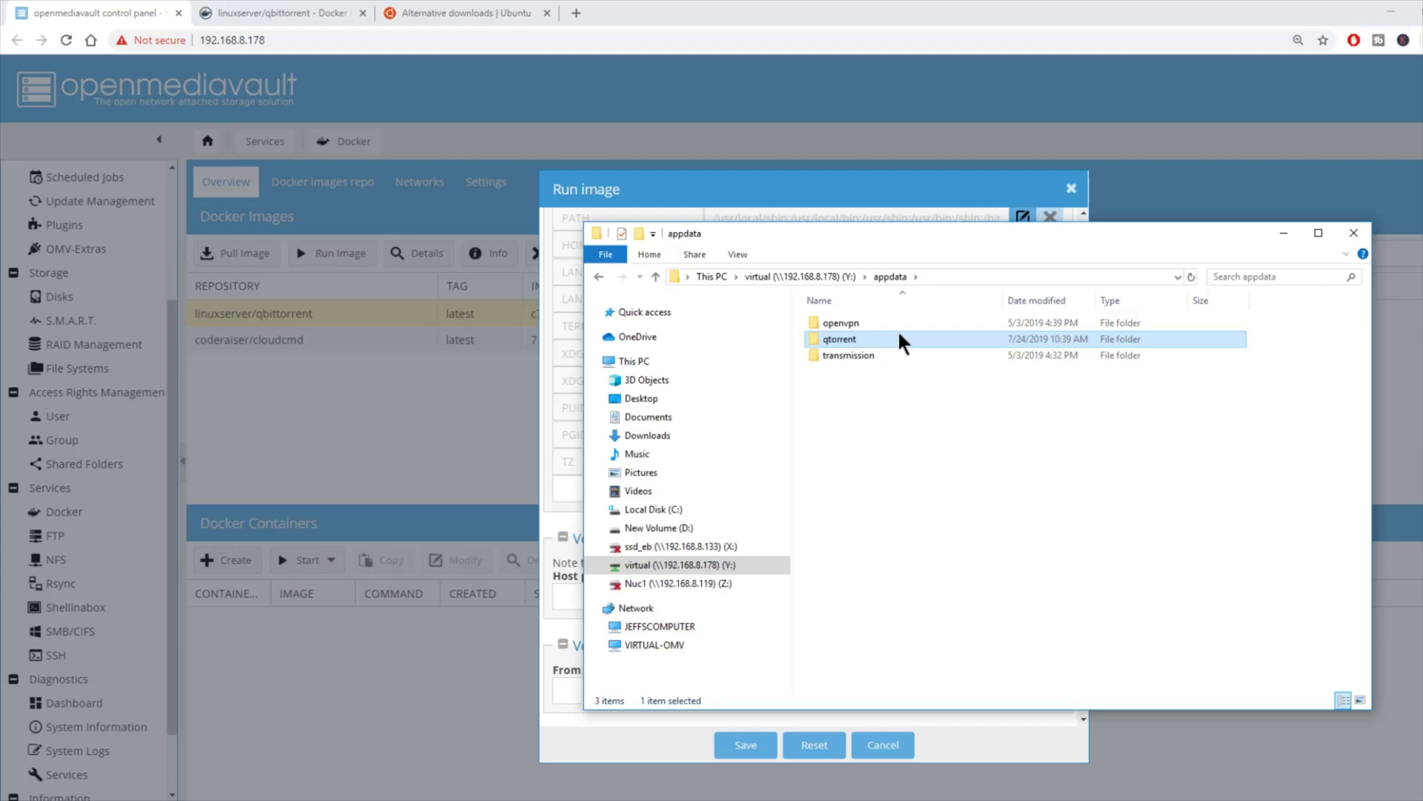
Step: Bind-mount host folder /sharedfolders/virtual/appdata/qtorrent to container path /config
click(1284, 234)
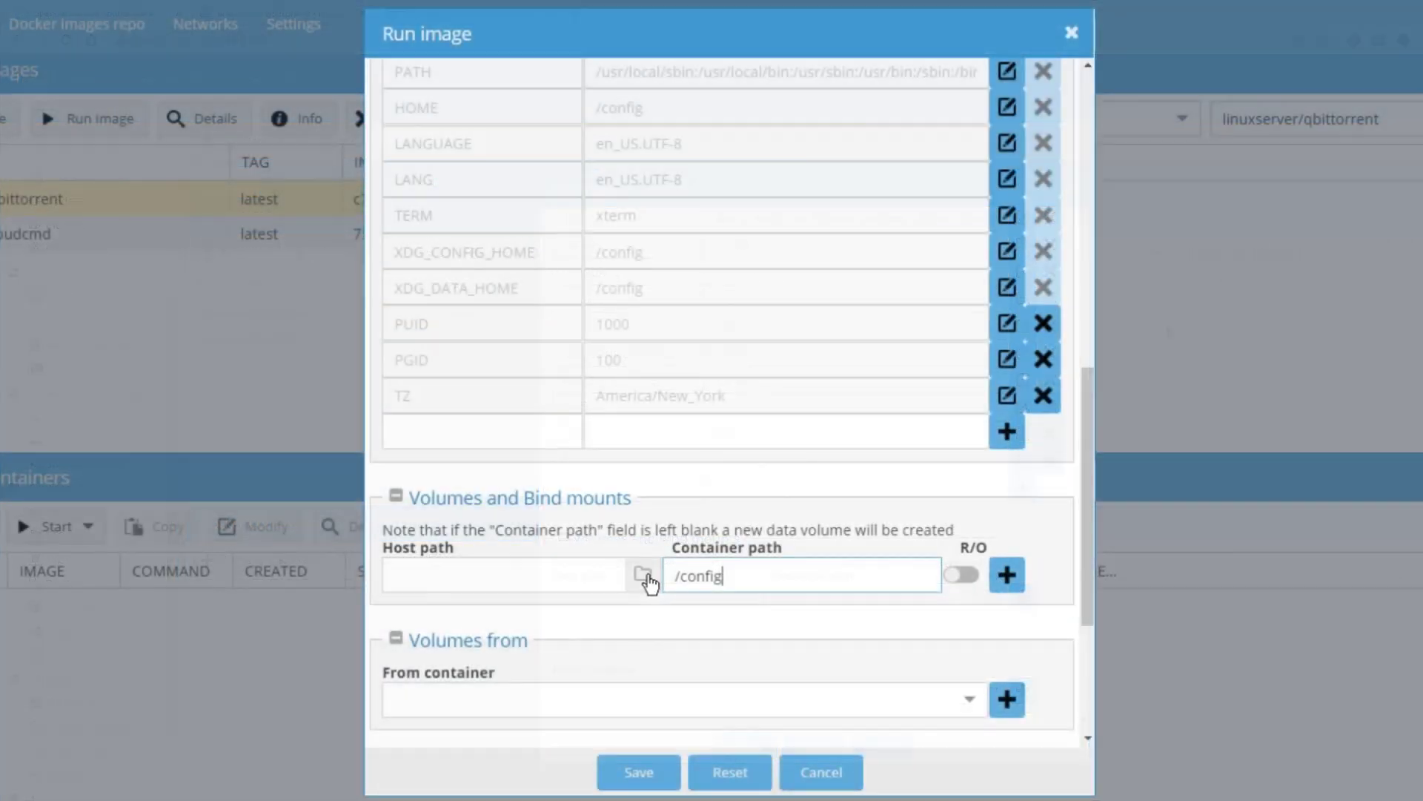
click(642, 578)
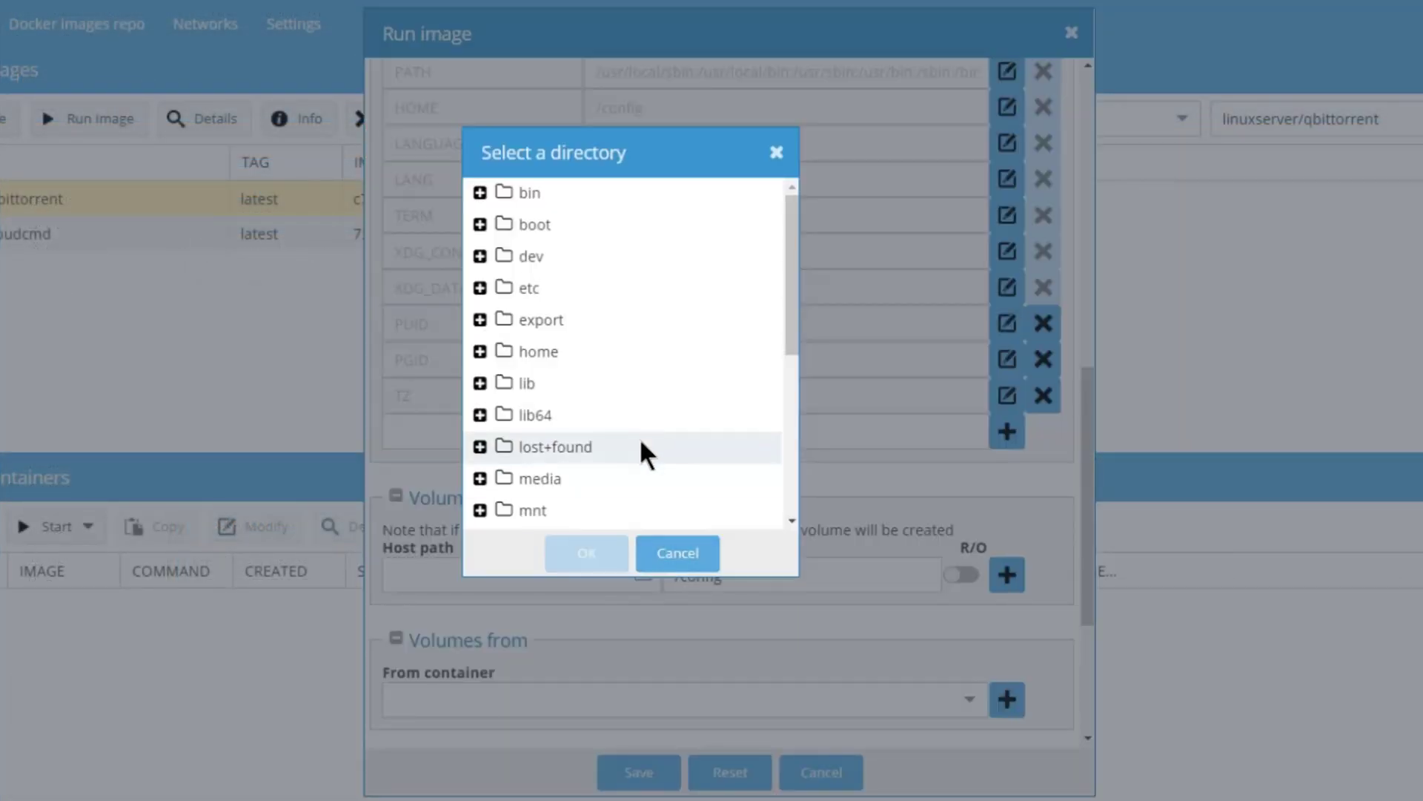
scroll(642, 449, down, 5)
click(589, 358)
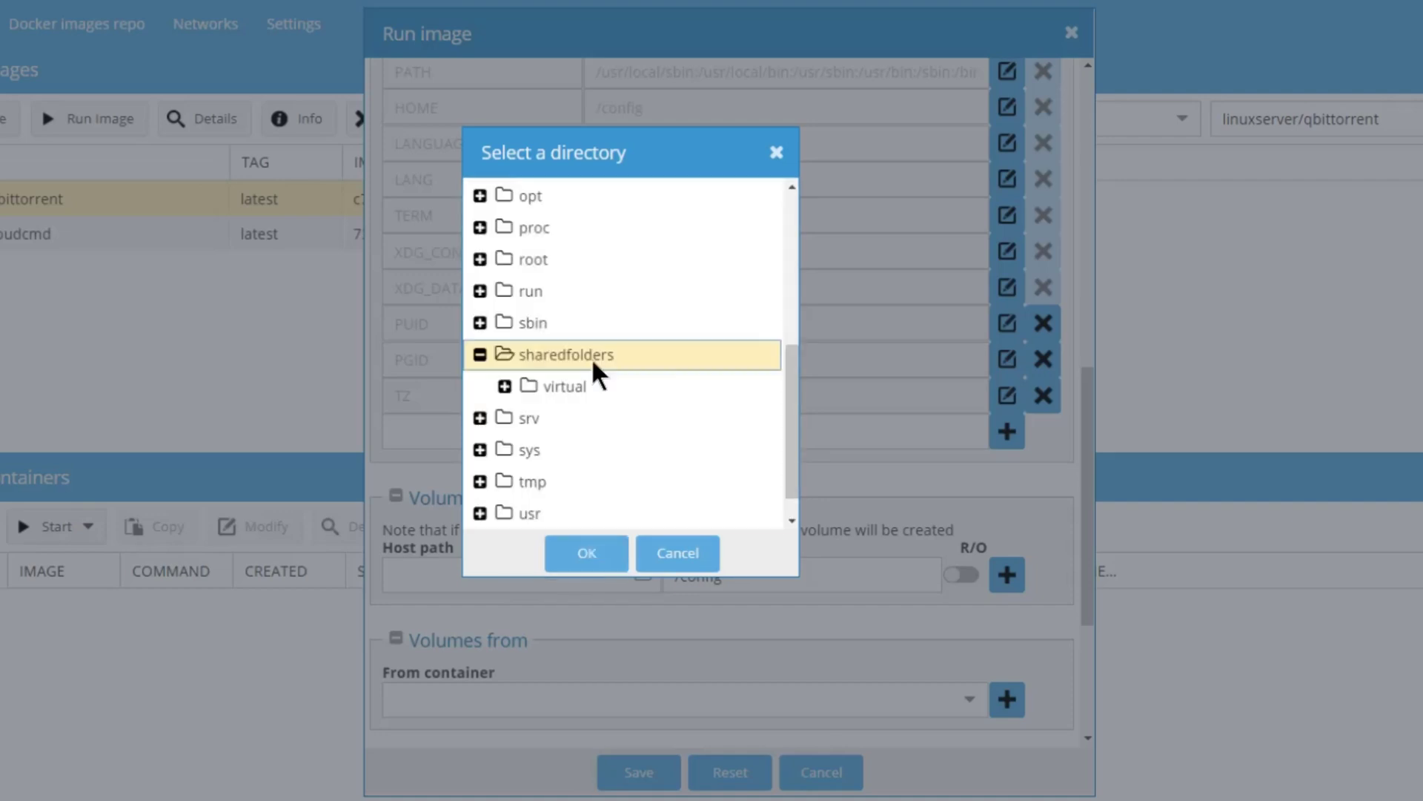
click(593, 382)
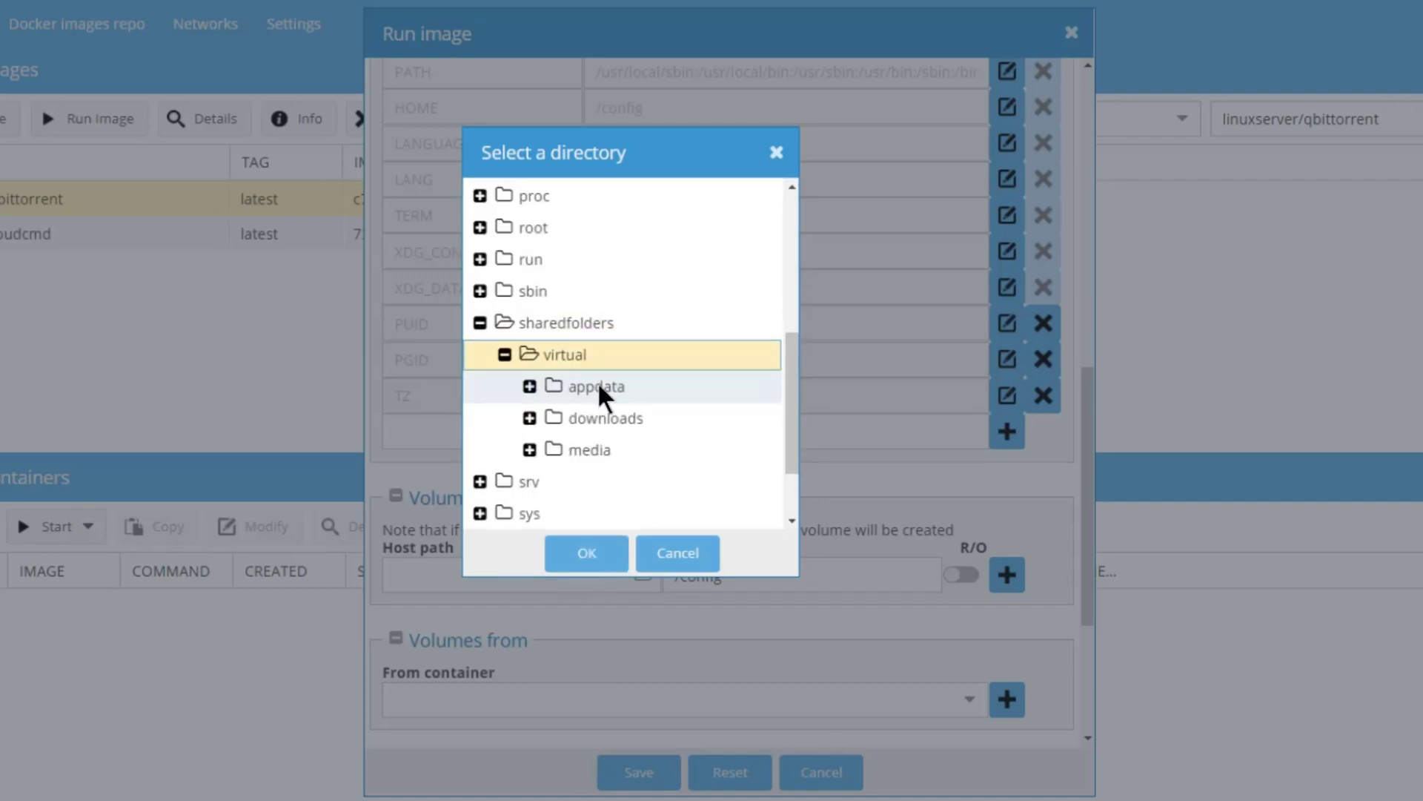
click(601, 393)
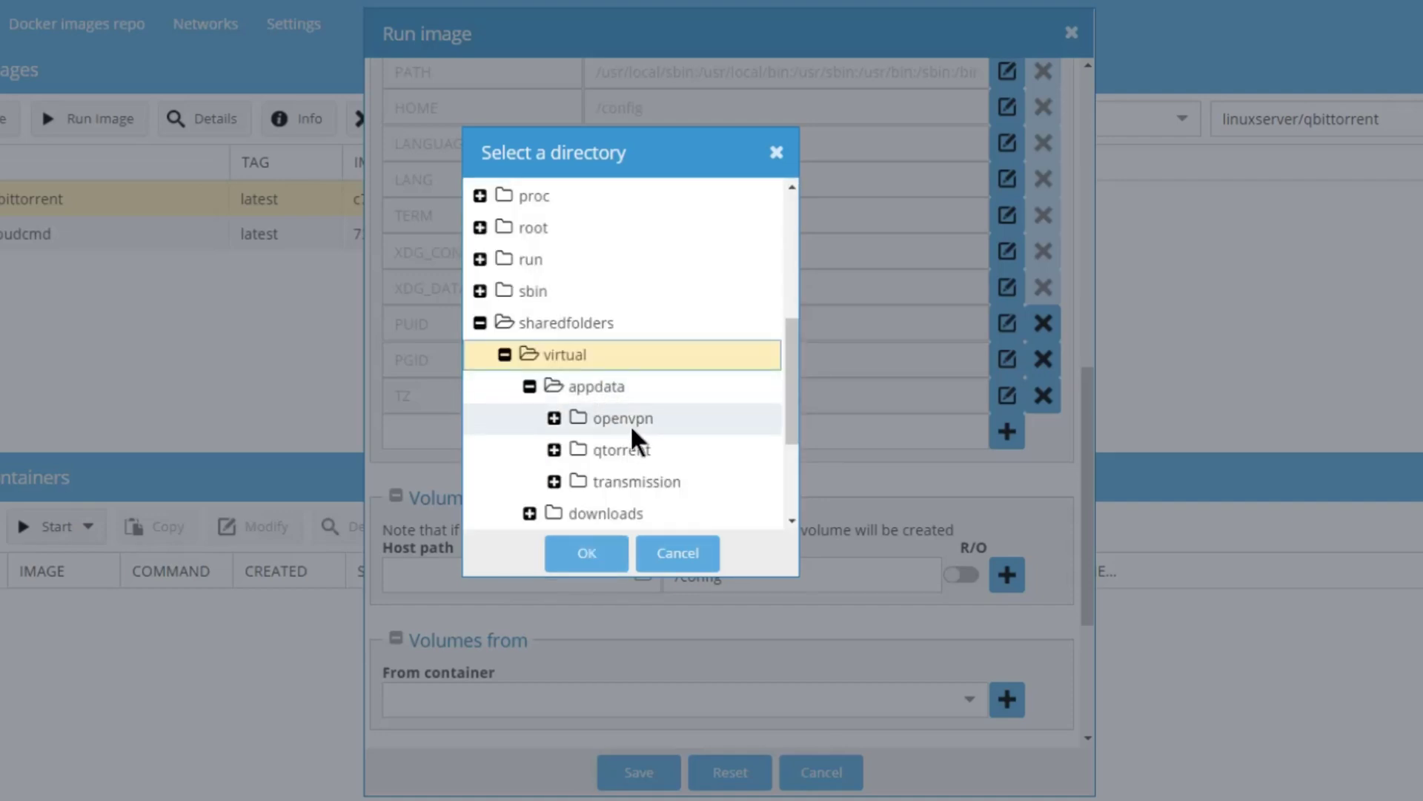
click(639, 452)
click(589, 556)
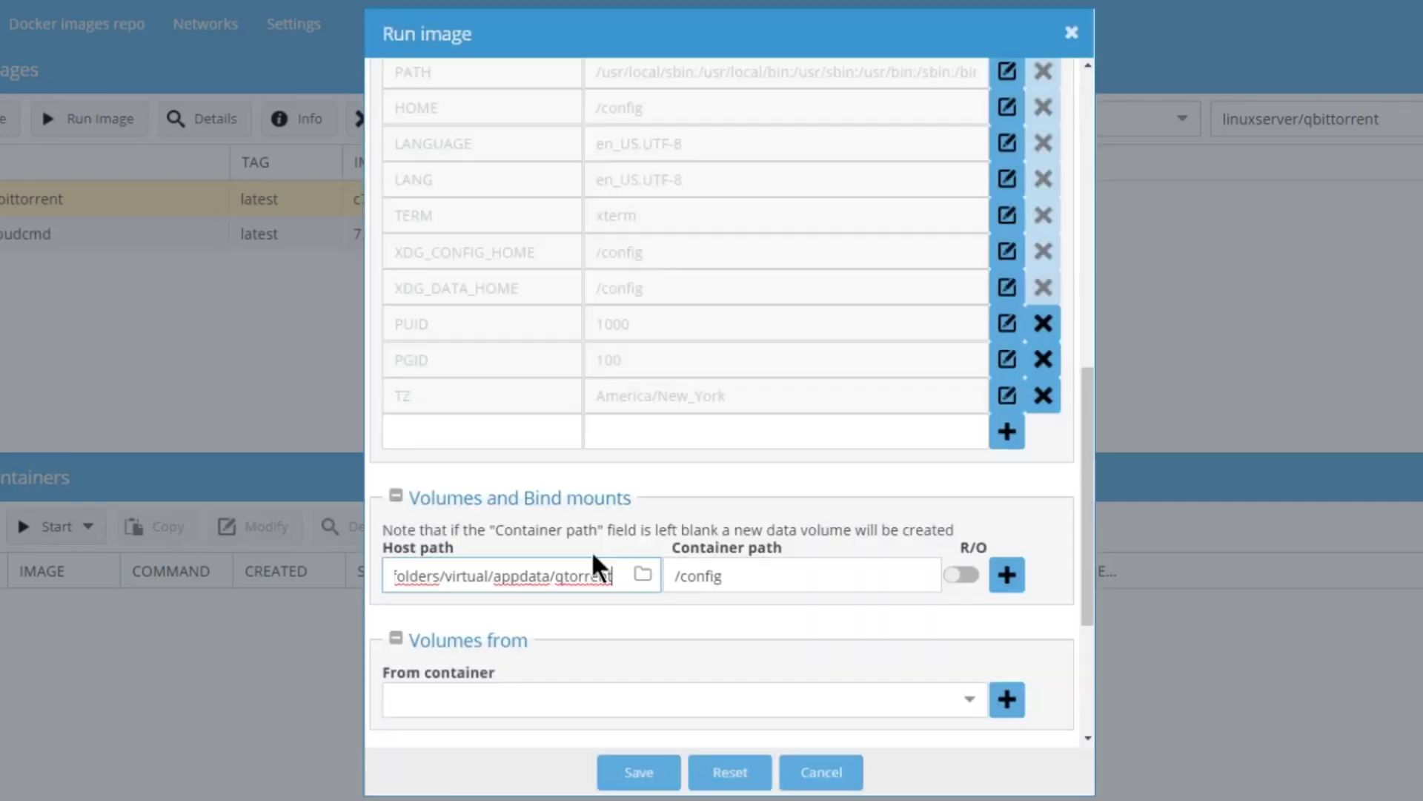
click(994, 584)
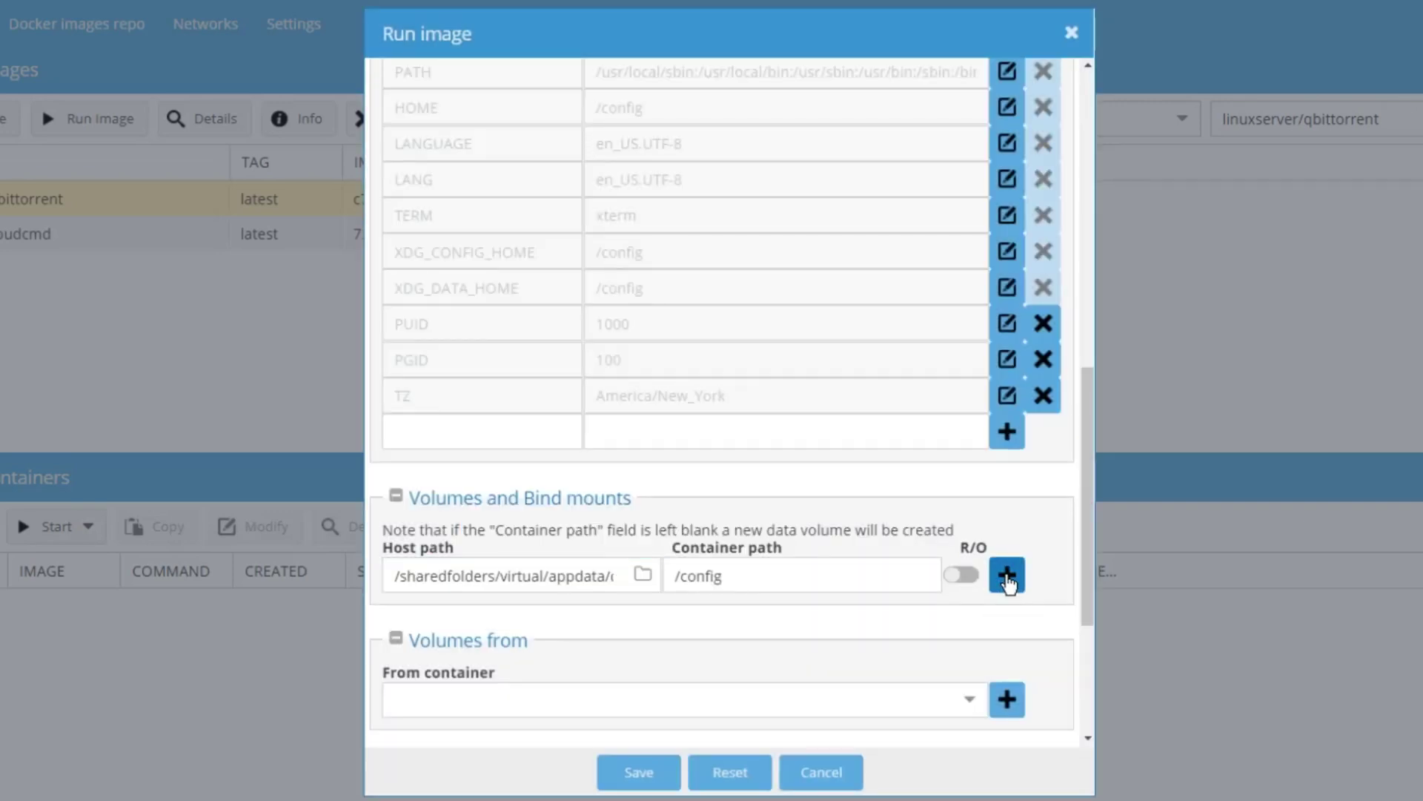
Step: Bind-mount host folder /sharedfolders/virtual/downloads to container path /downloads
click(743, 606)
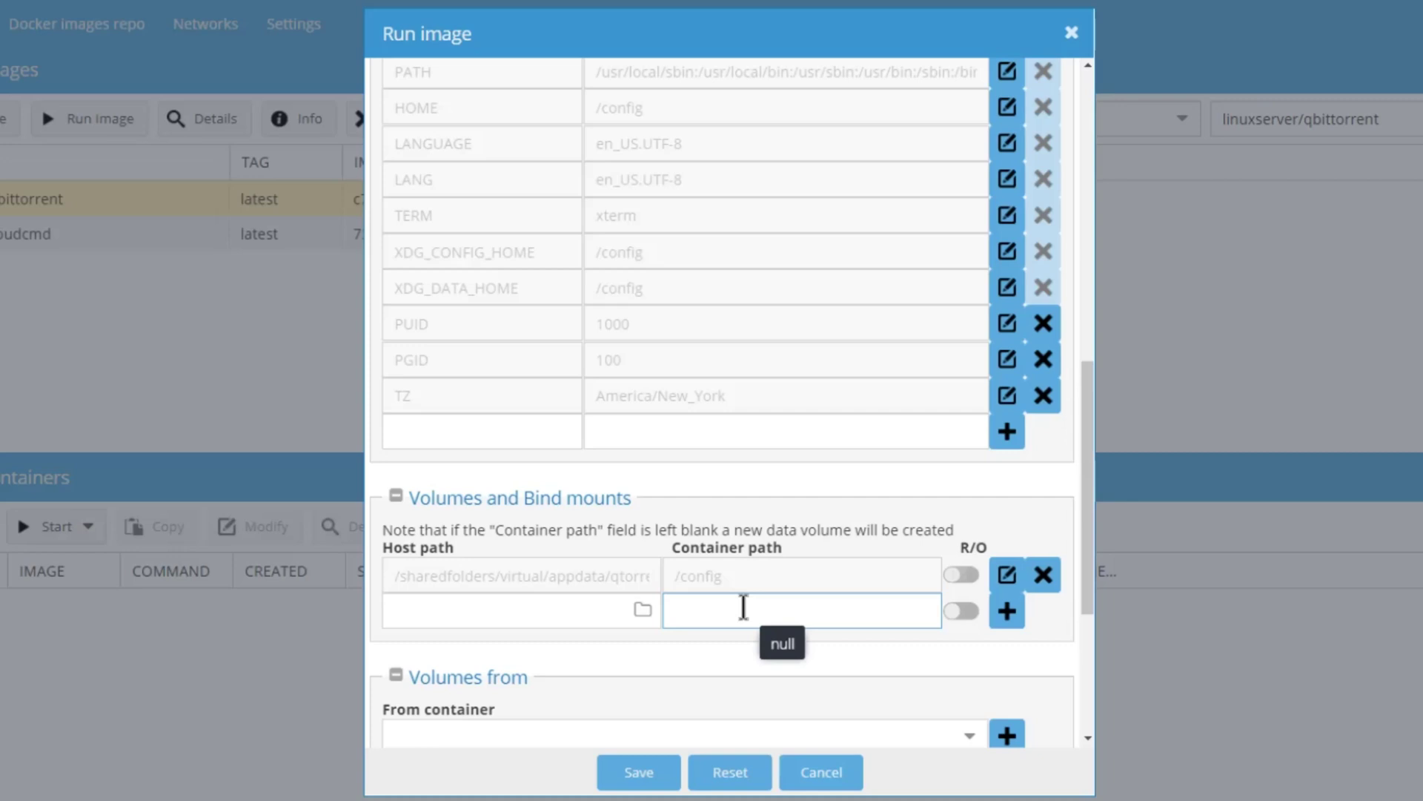
text(/)
click(743, 688)
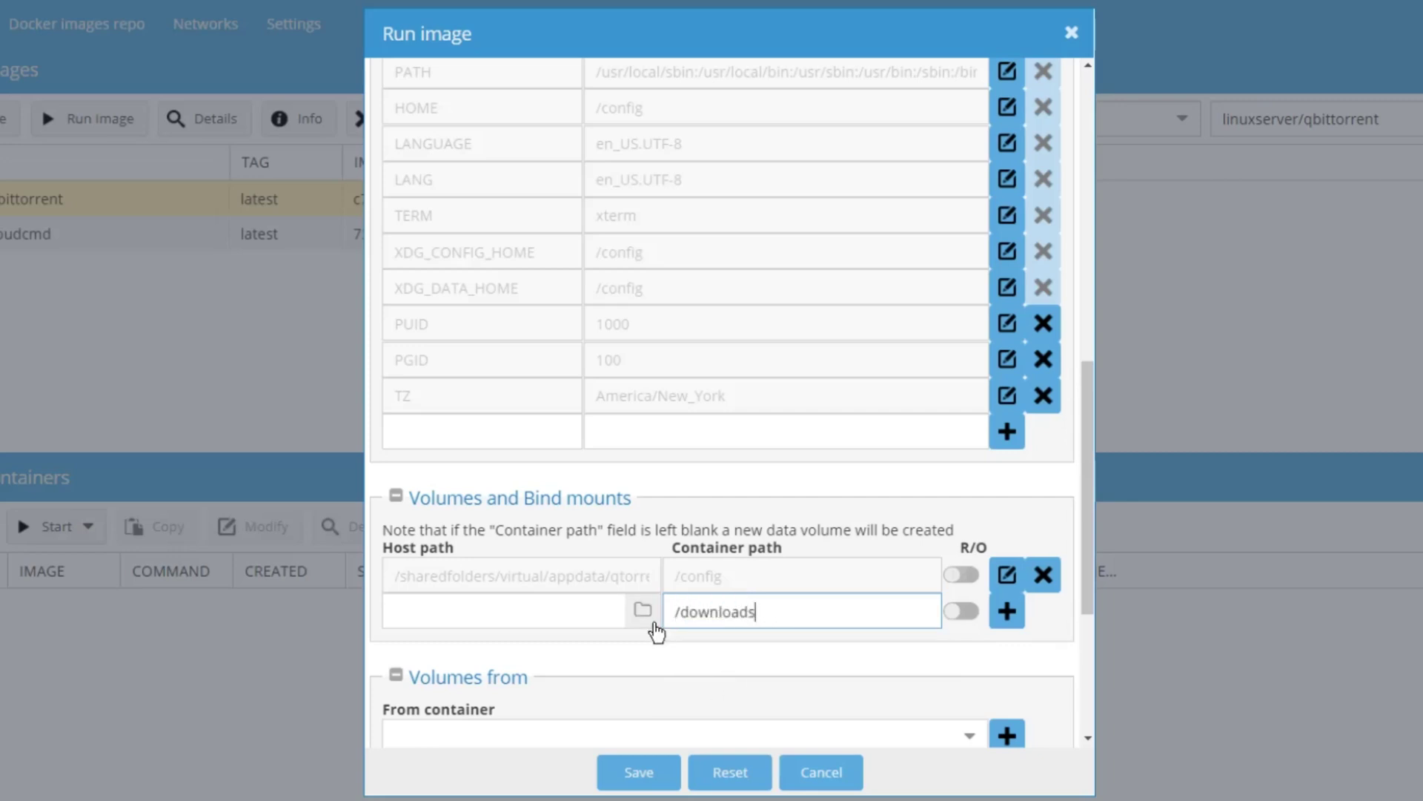
click(643, 610)
scroll(638, 482, down, 5)
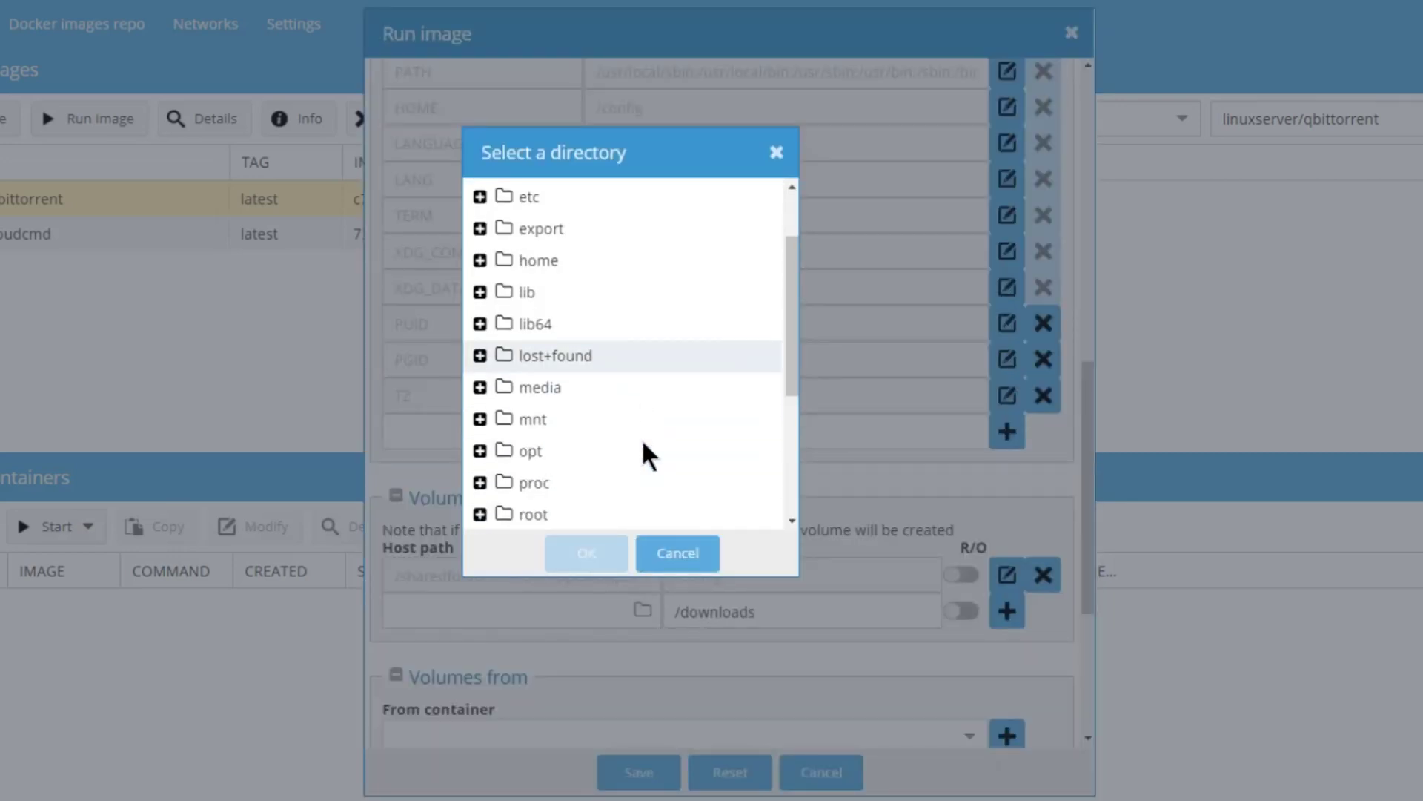
double_click(589, 396)
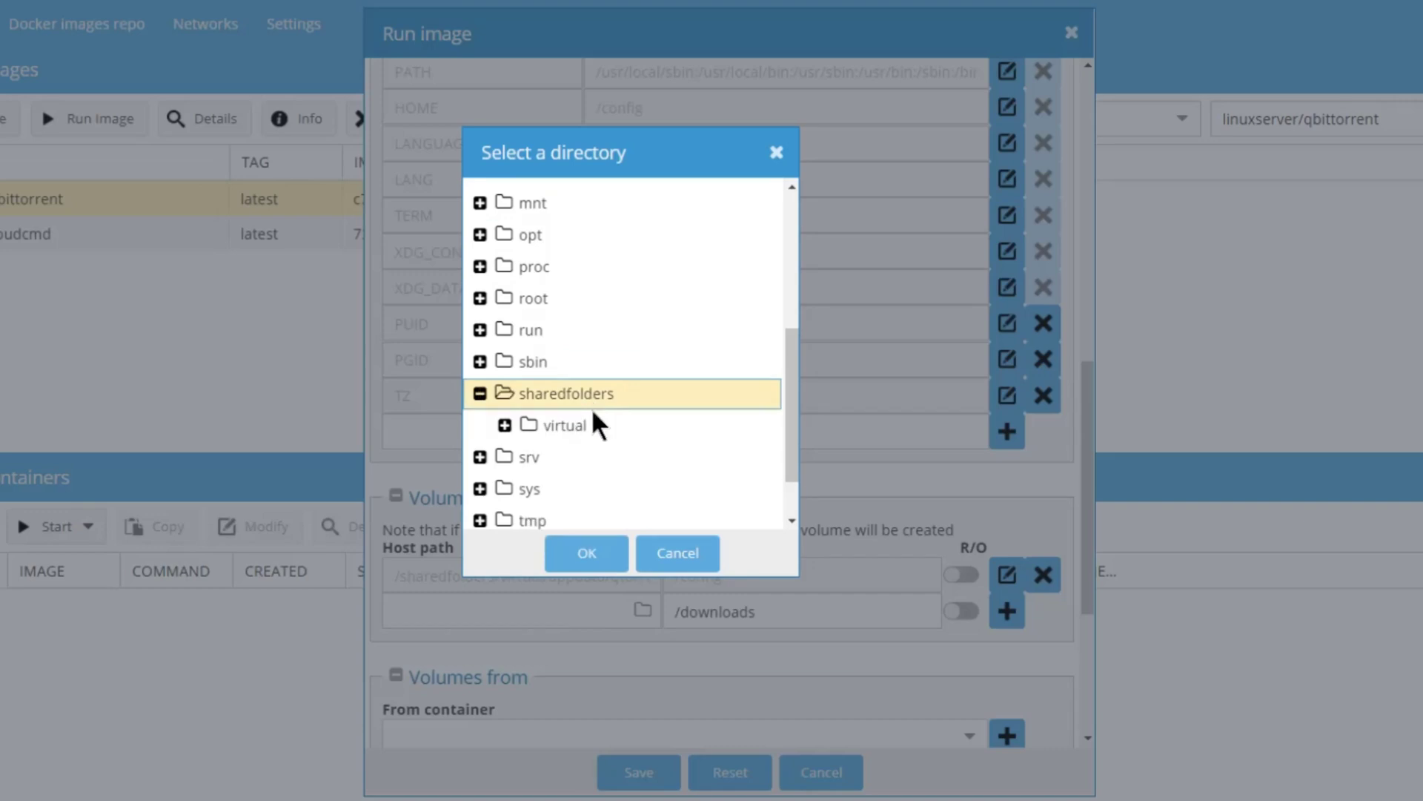
double_click(586, 429)
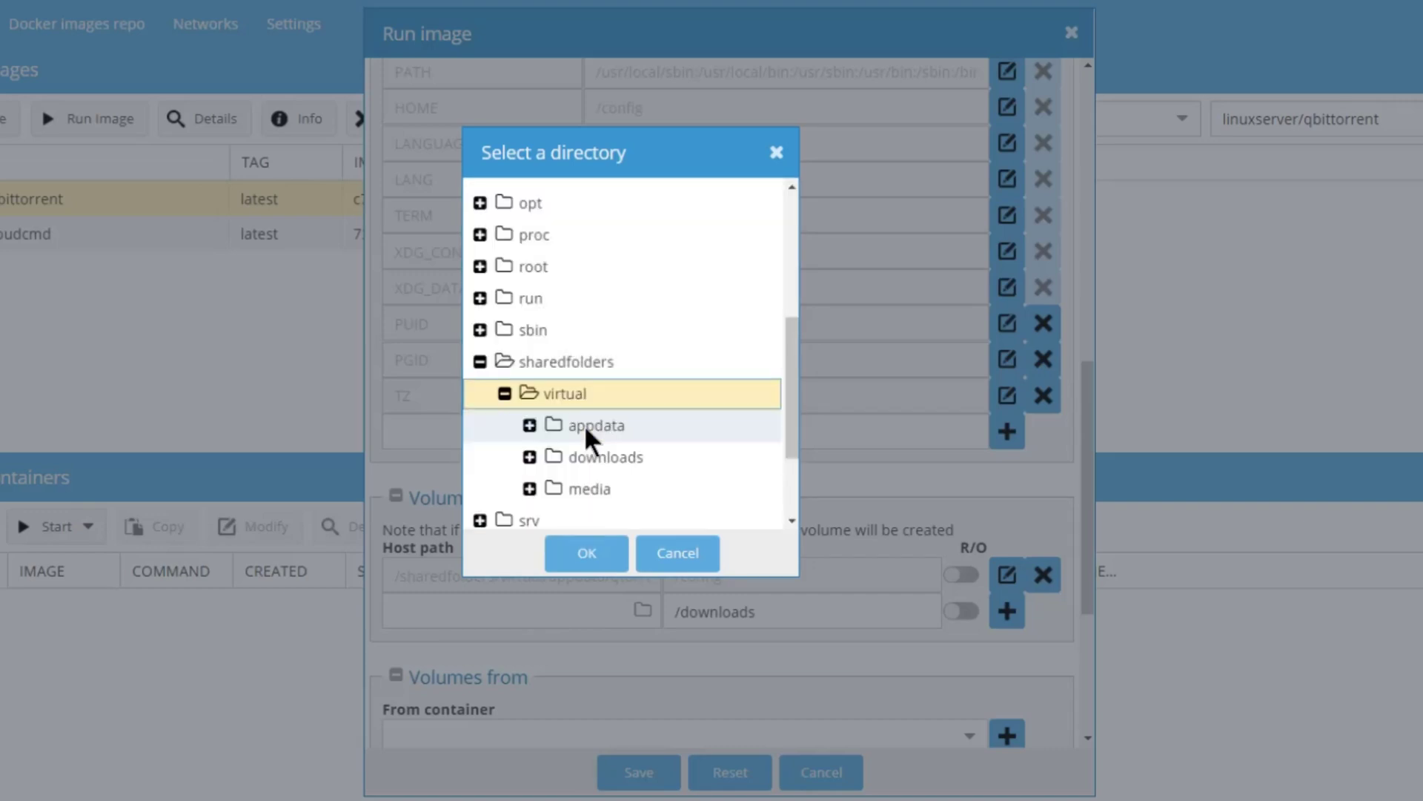
click(622, 458)
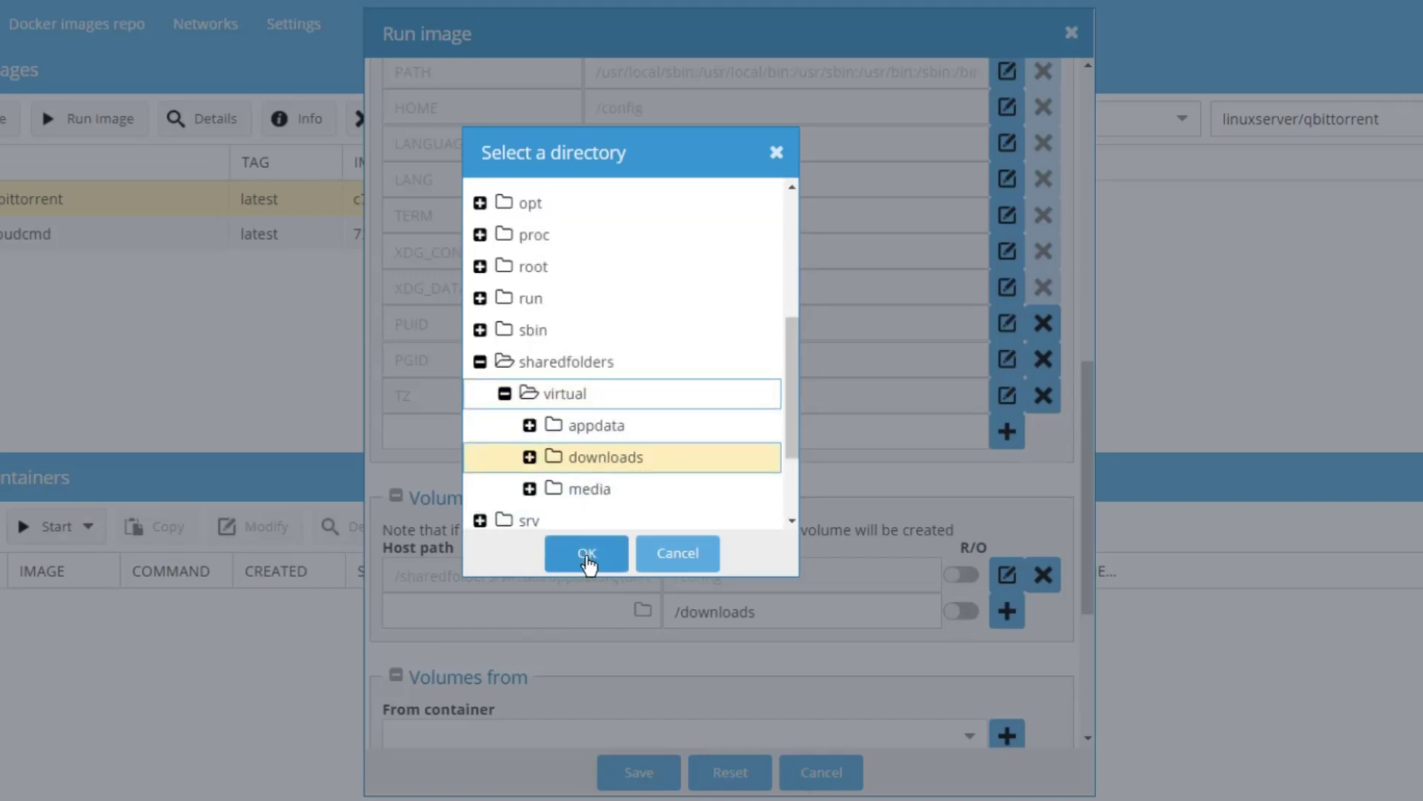
click(586, 557)
click(1007, 611)
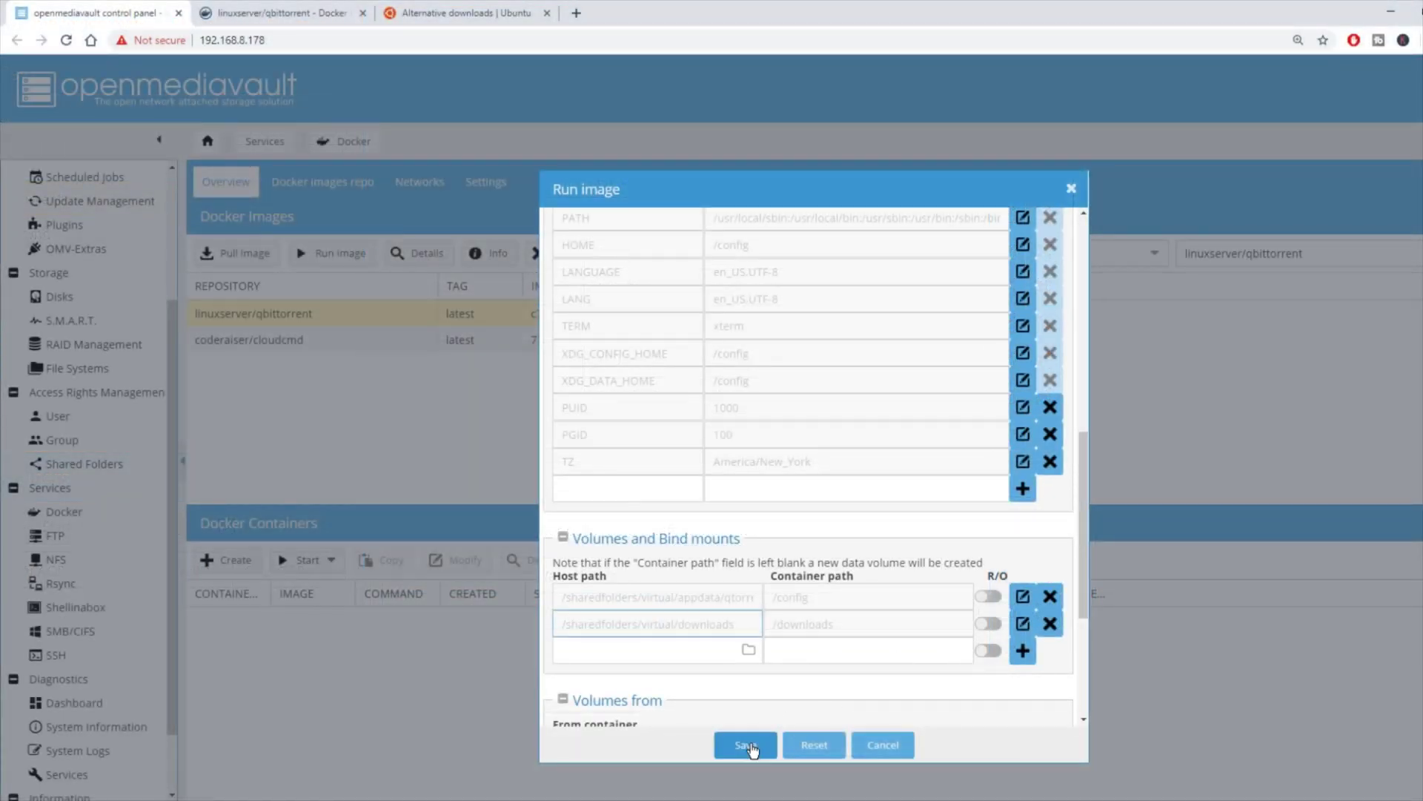
Step: Save the run settings to create and start the qbittorrent container
click(749, 749)
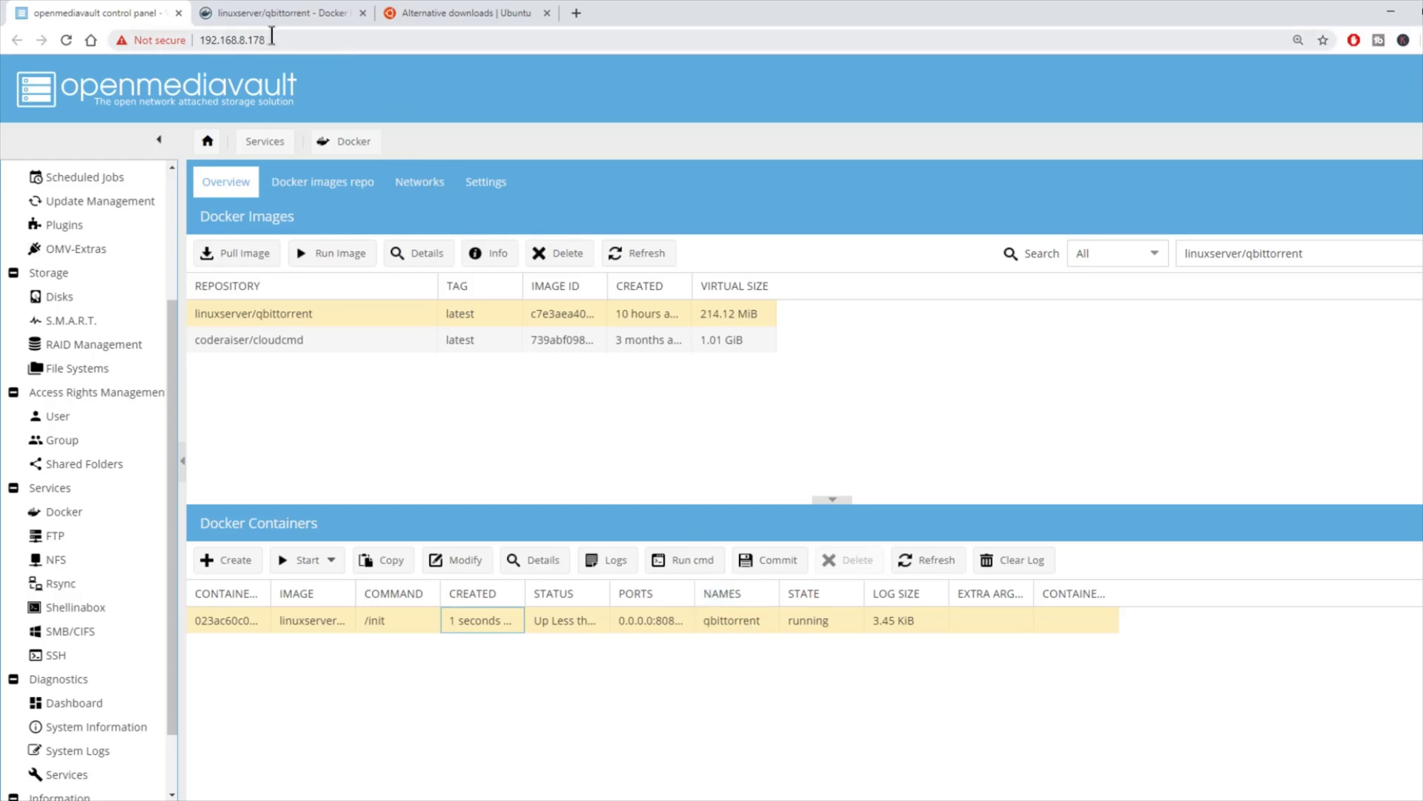
drag(272, 39, 196, 39)
right_click(238, 38)
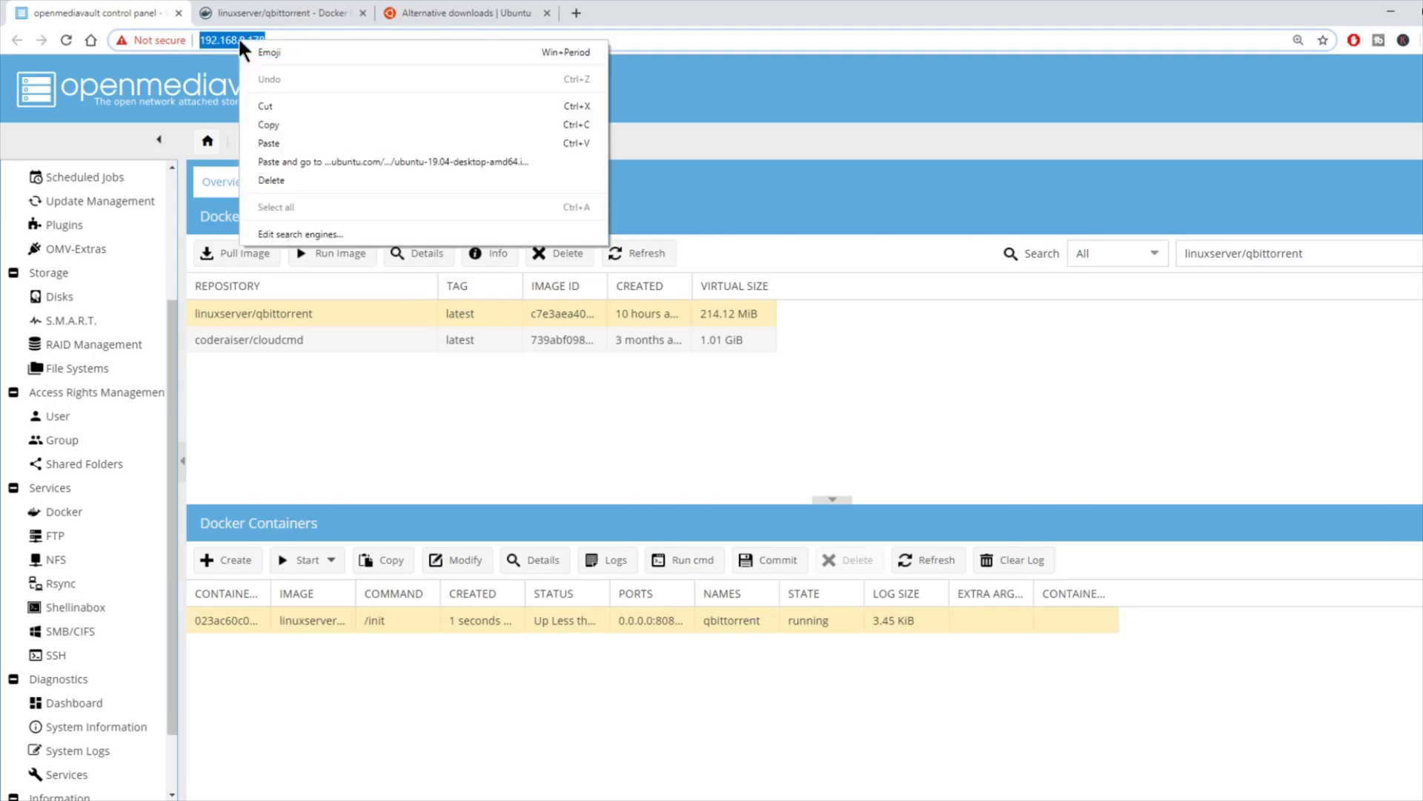
click(268, 125)
click(577, 13)
right_click(194, 39)
click(233, 136)
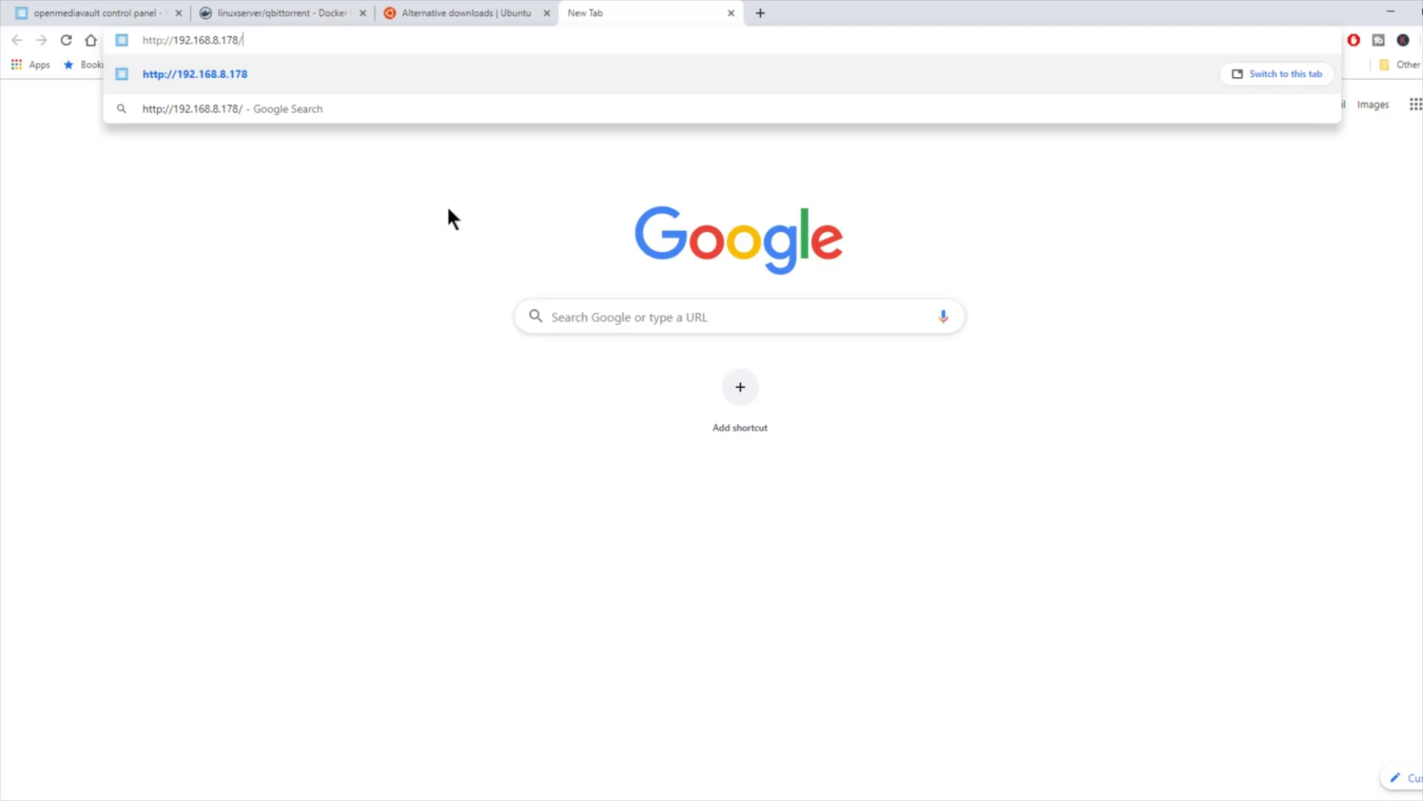
key(BackSpace)
text(:8080)
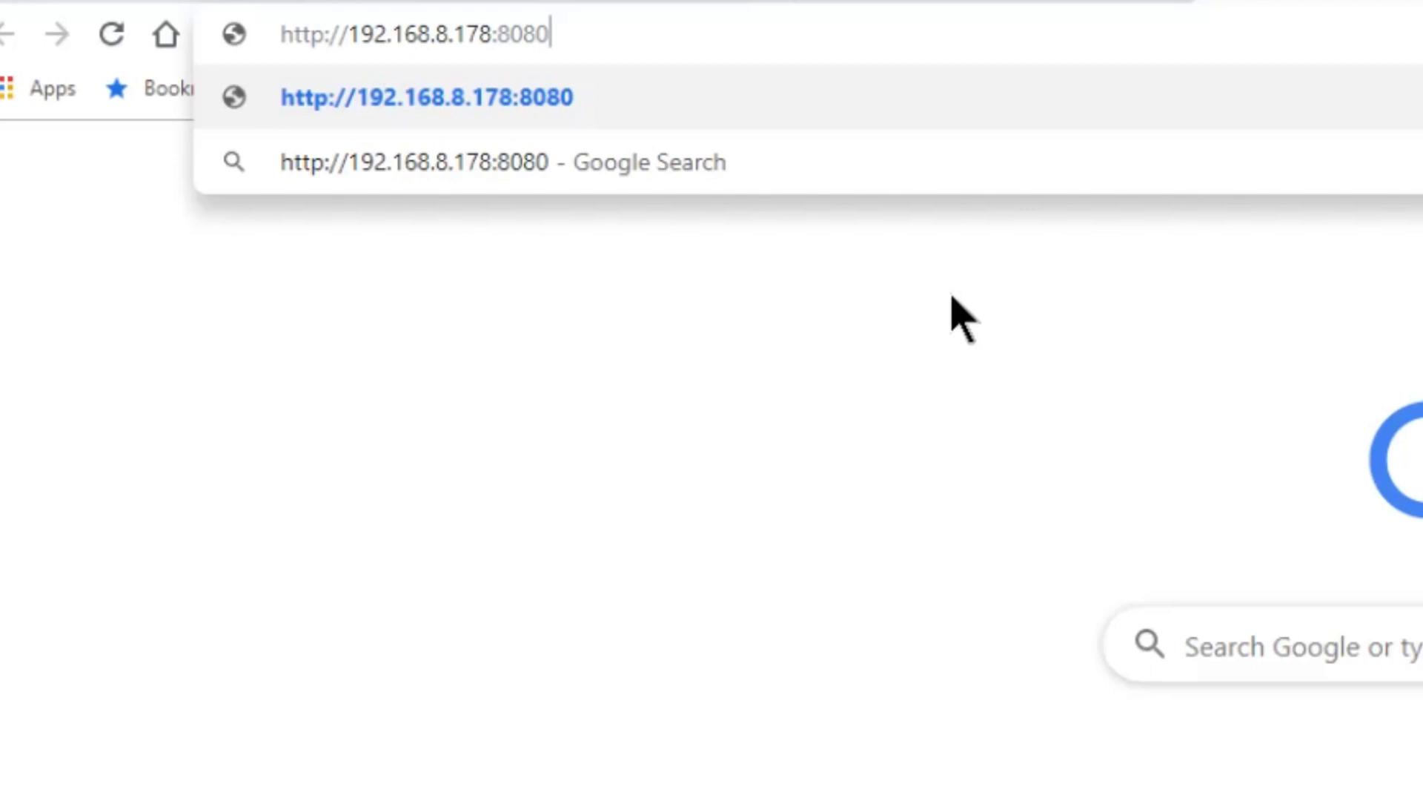
Step: Log in to the qBittorrent Web UI on port 8080 and open the Download from URLs dialog
key(Return)
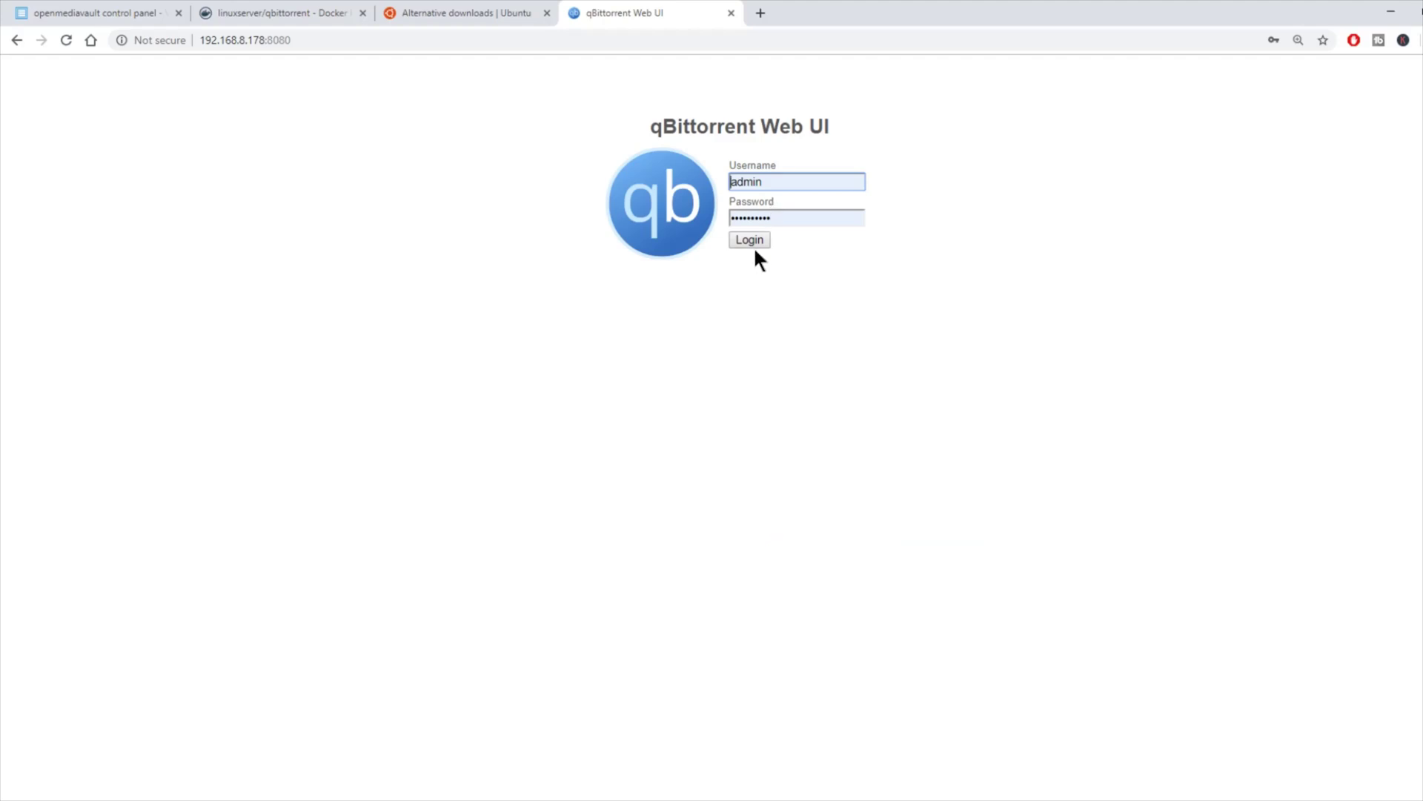
click(753, 242)
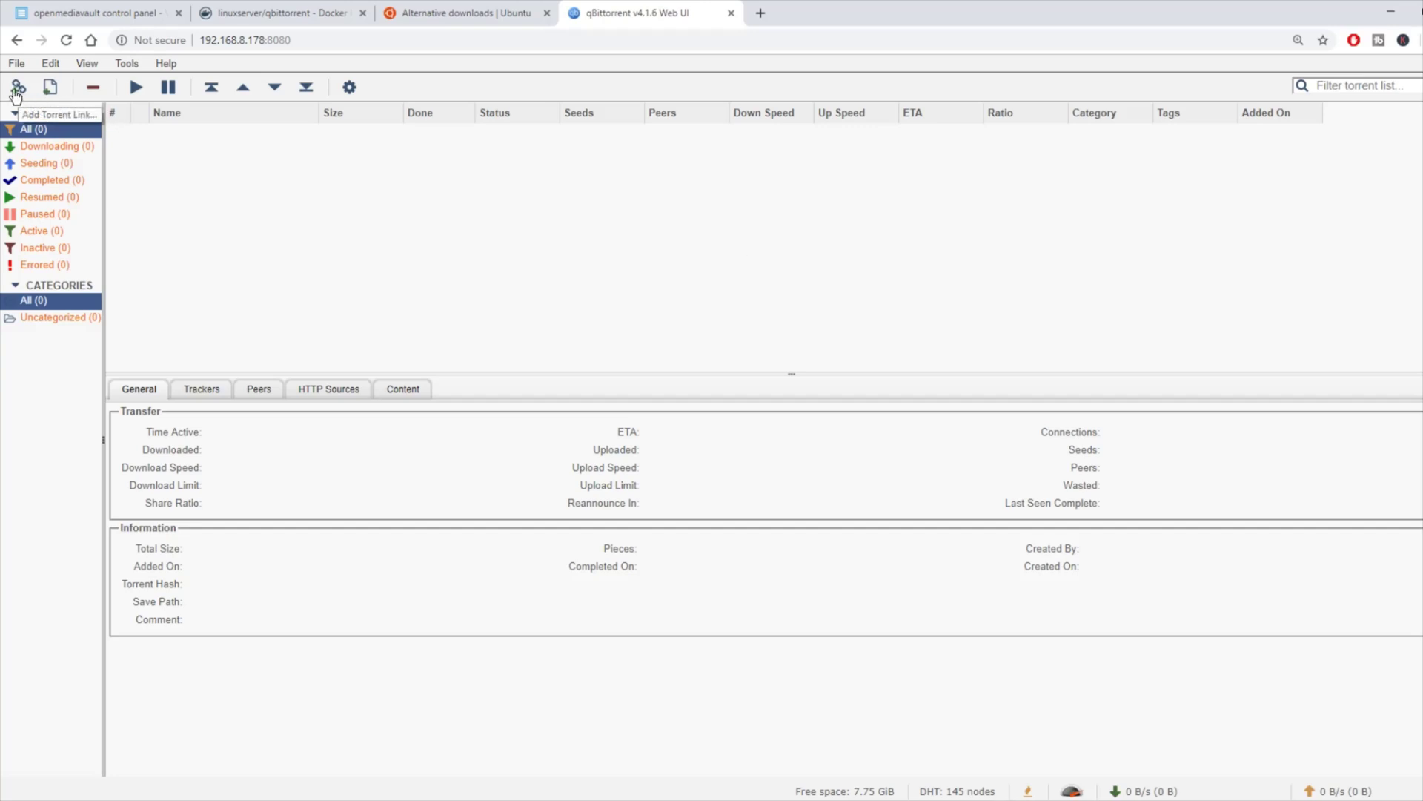
click(17, 89)
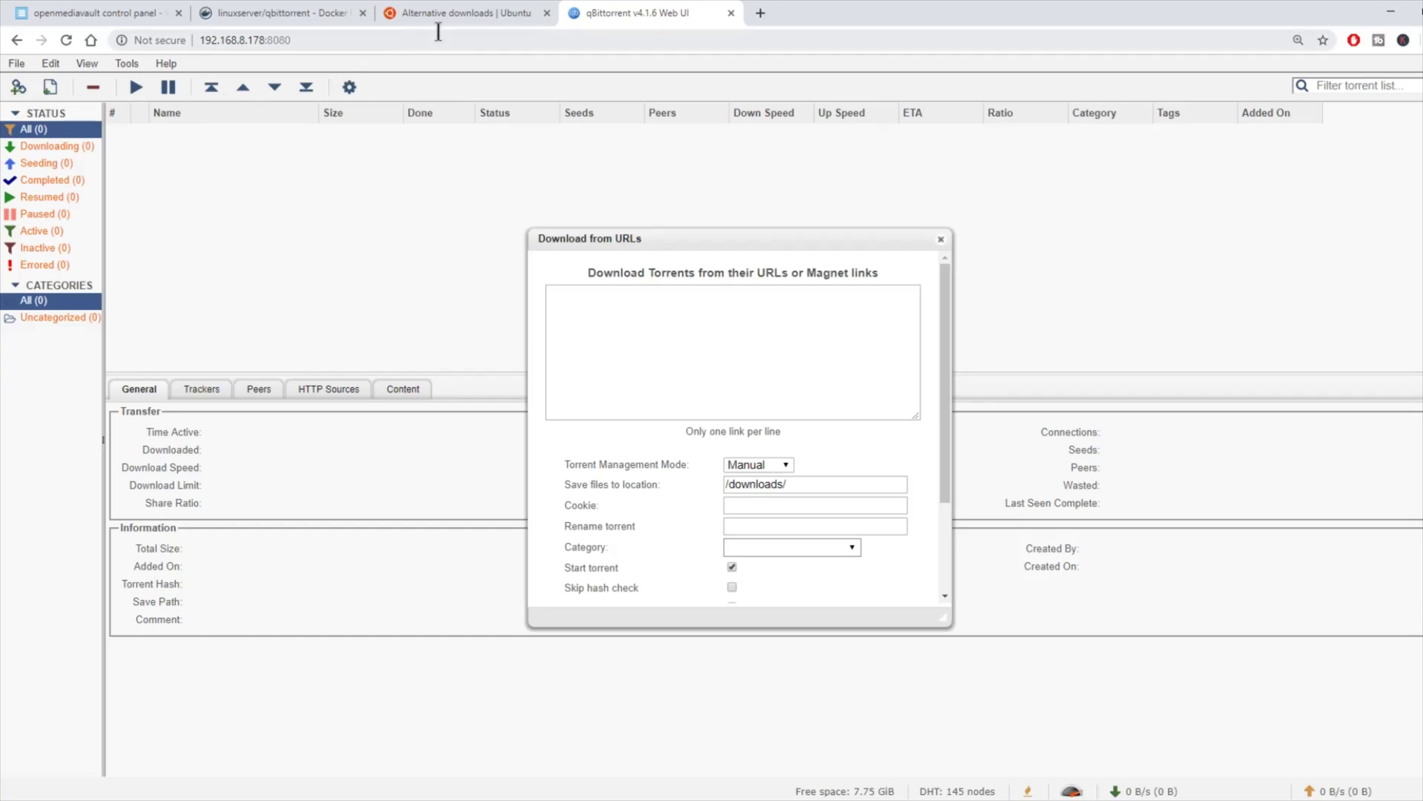
Step: Copy the Ubuntu 19.04 Server (64-bit) torrent link from the Ubuntu downloads page
click(465, 18)
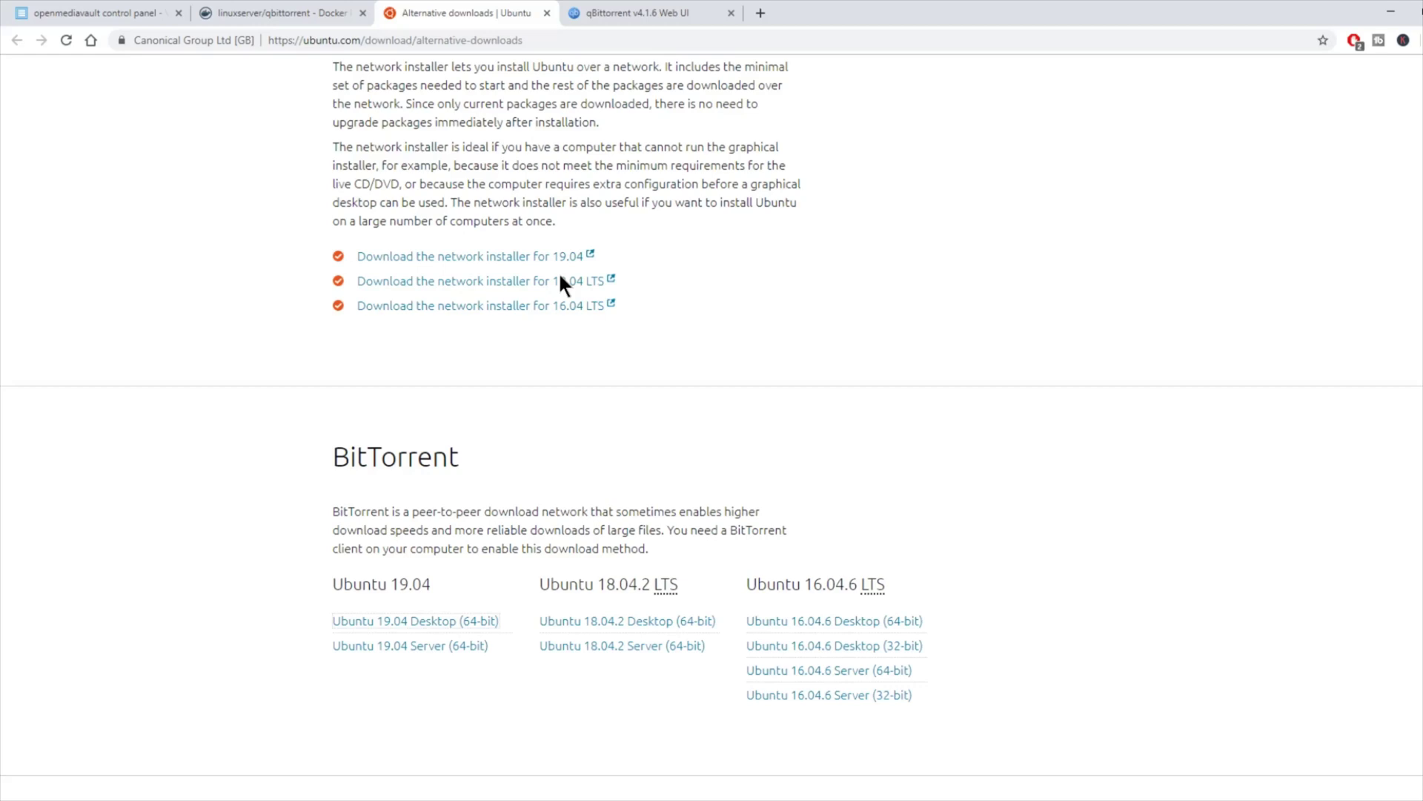
scroll(561, 285, down, 4)
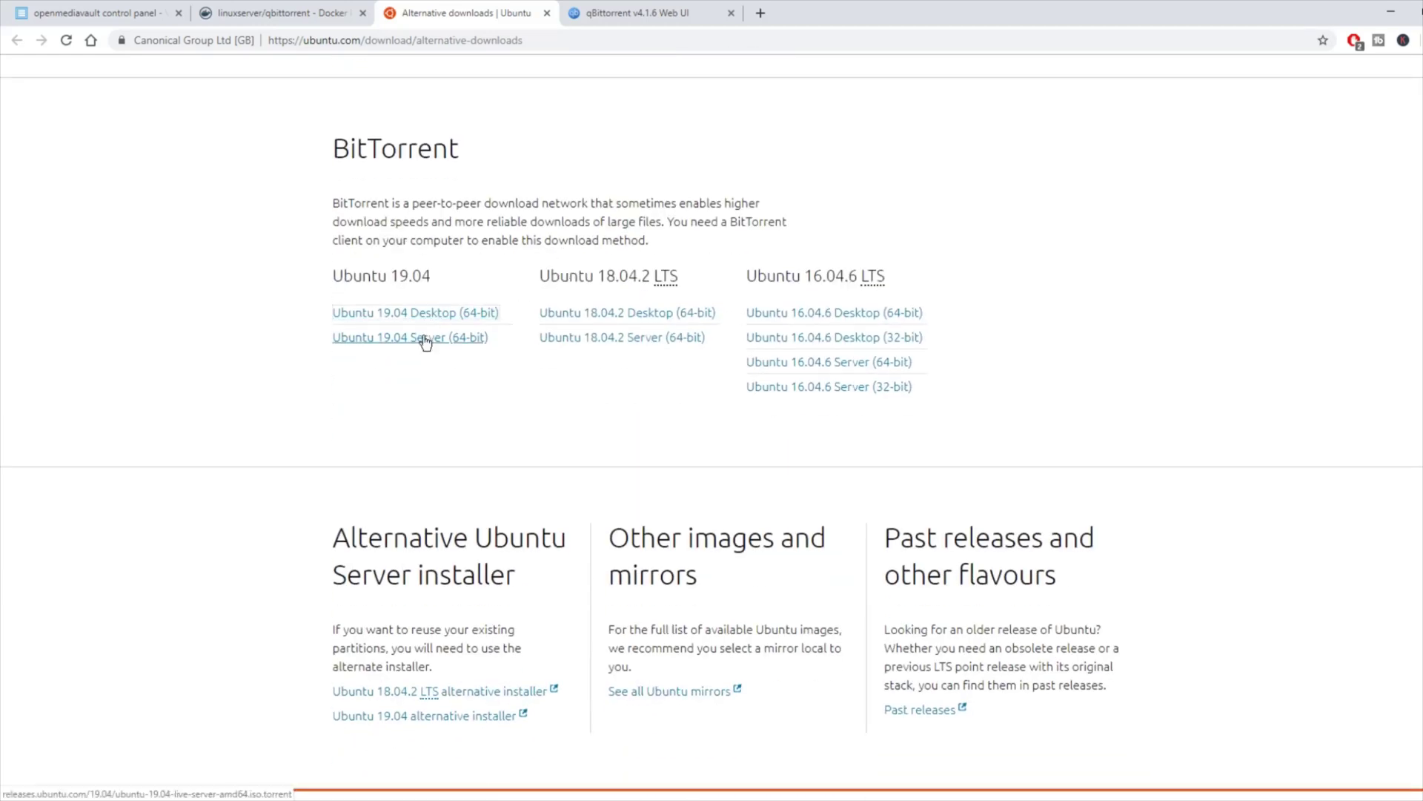
right_click(425, 341)
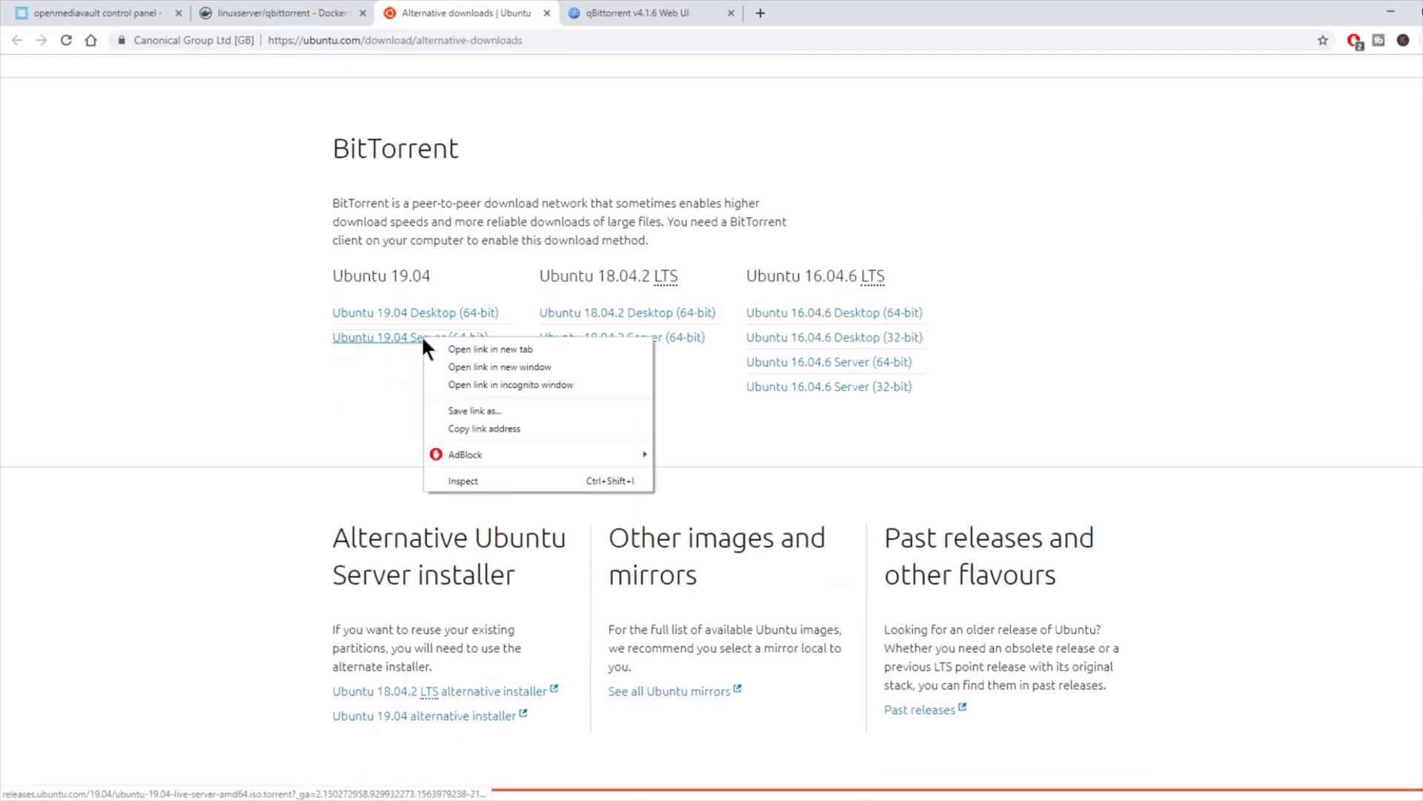
click(461, 427)
Step: Paste the Ubuntu 19.04 torrent link into Download from URLs and start downloading to /downloads/
click(642, 13)
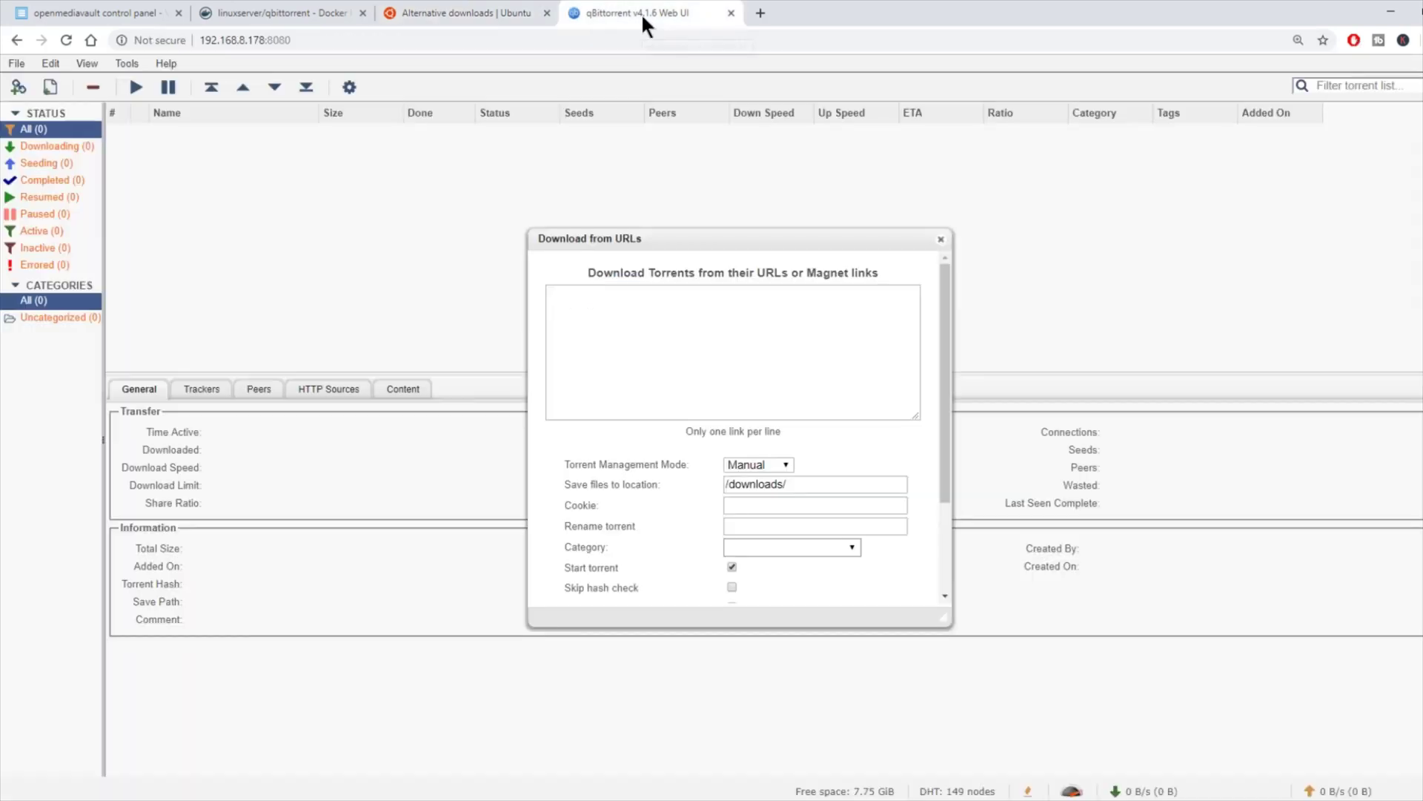
click(604, 312)
right_click(604, 312)
click(657, 425)
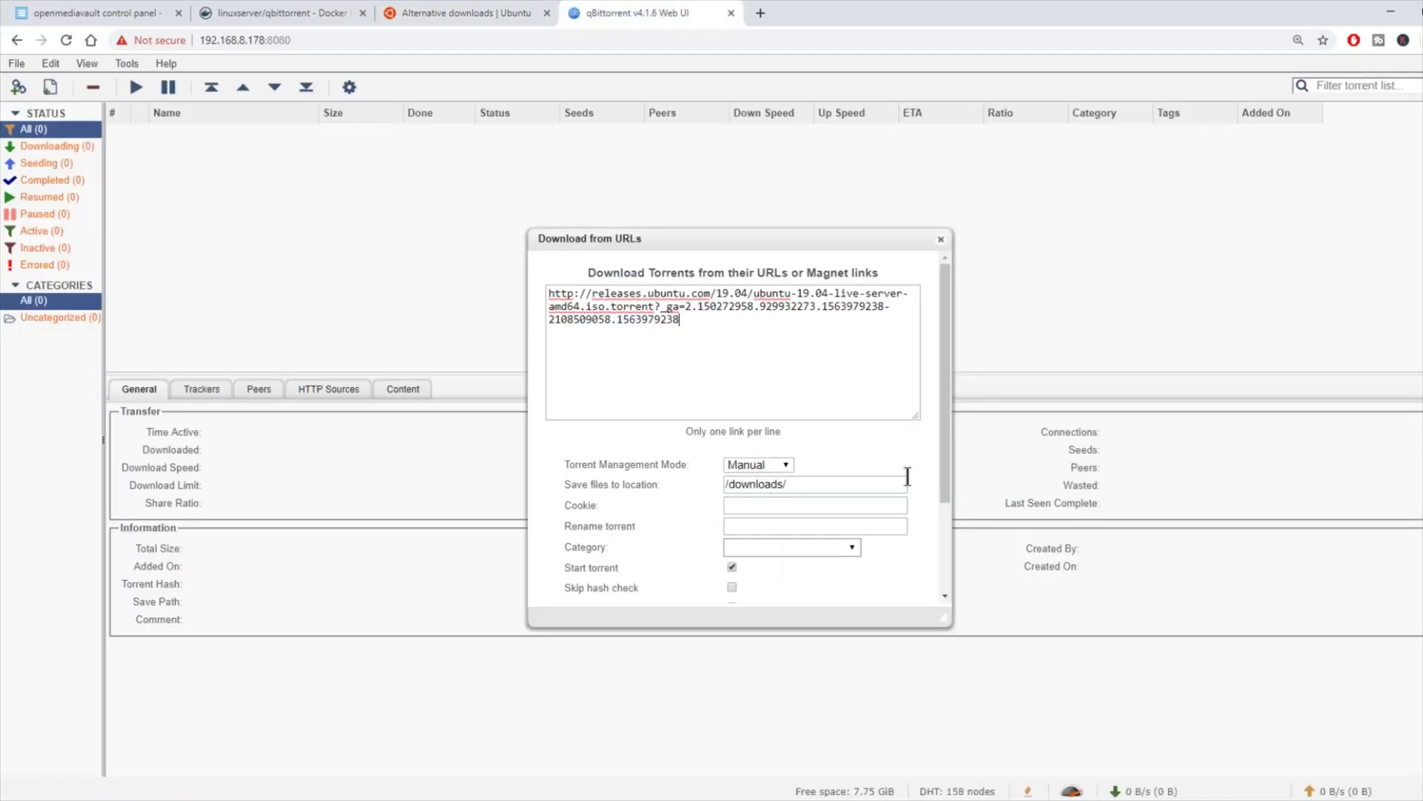
scroll(923, 479, down, 2)
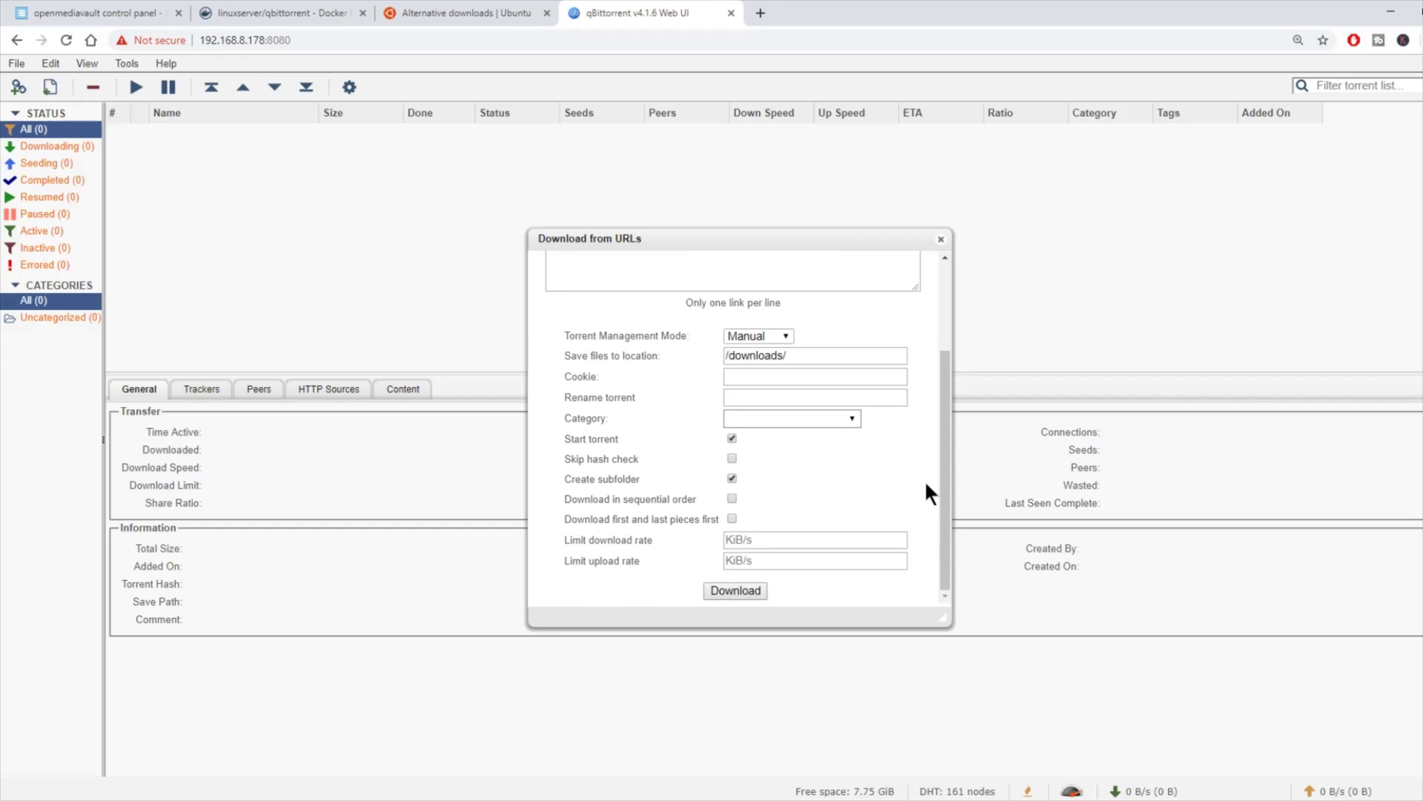
click(739, 592)
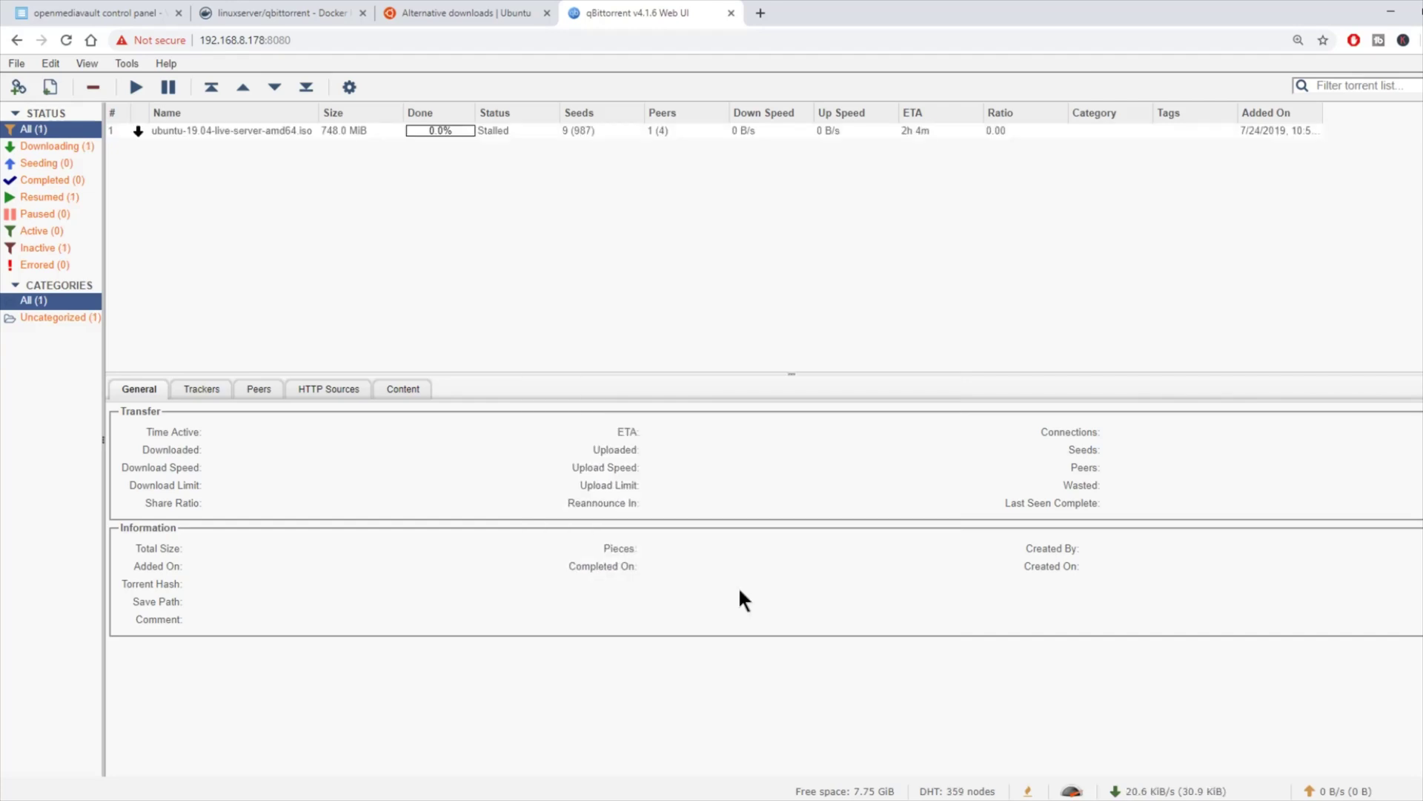